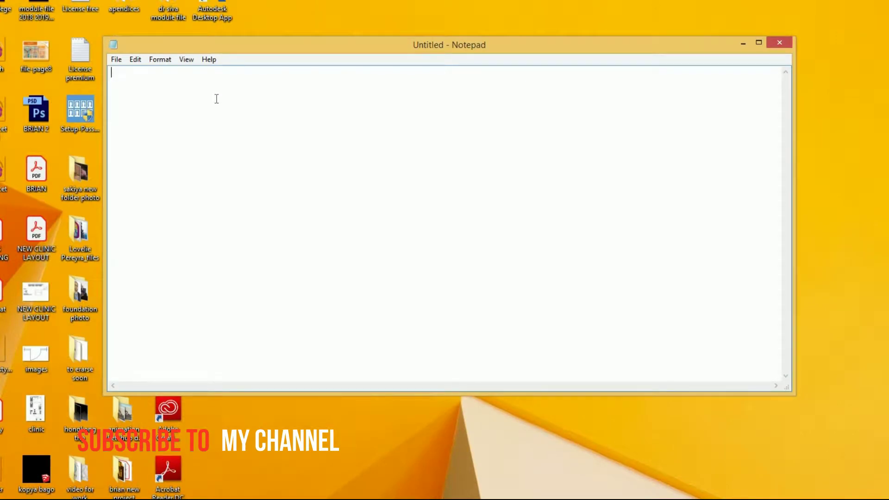
- Type a greeting, then begin a second line describing the background-removal and pen-tool tutorial
{"action": "type", "text": "hello ka ihodeputa"}
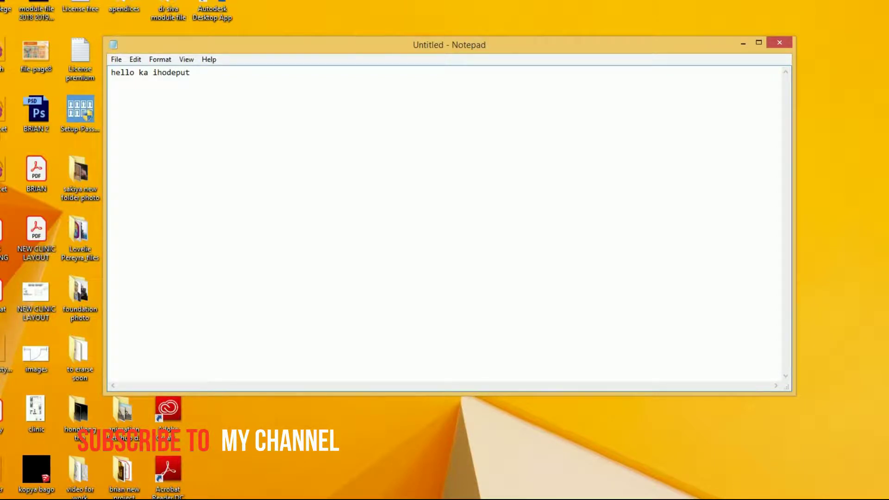
{"action": "type", "text": "h!"}
{"action": "key", "text": "Return"}
{"action": "type", "text": "now ipapakita at ituturo ko sa inyo "}
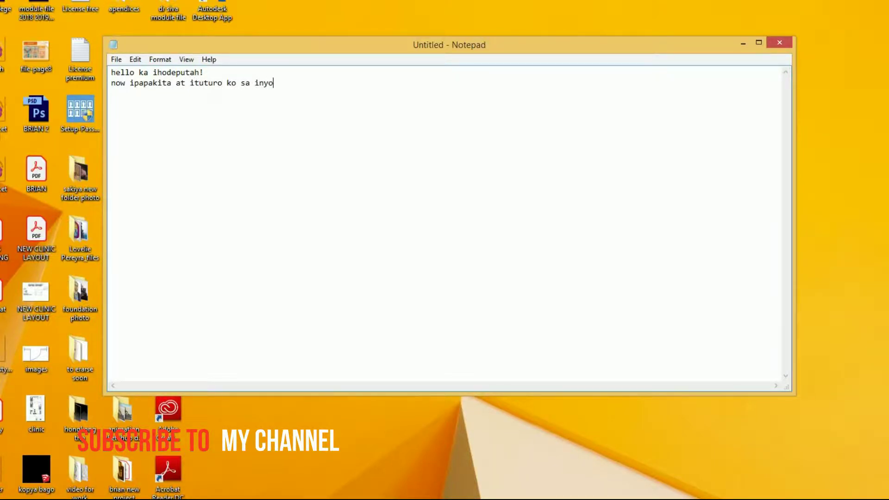
{"action": "type", "text": "kung pano mag tanggal ng"}
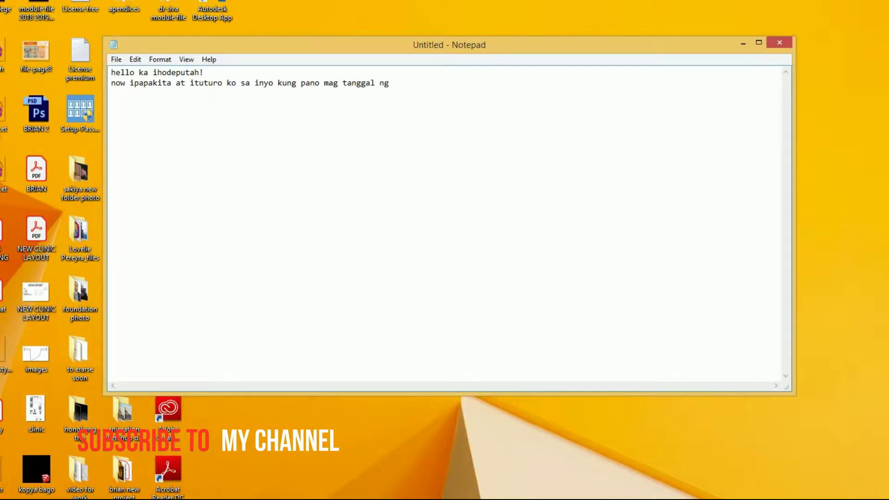
{"action": "type", "text": " background sa ph"}
{"action": "type", "text": "oto "}
{"action": "type", "text": "at "}
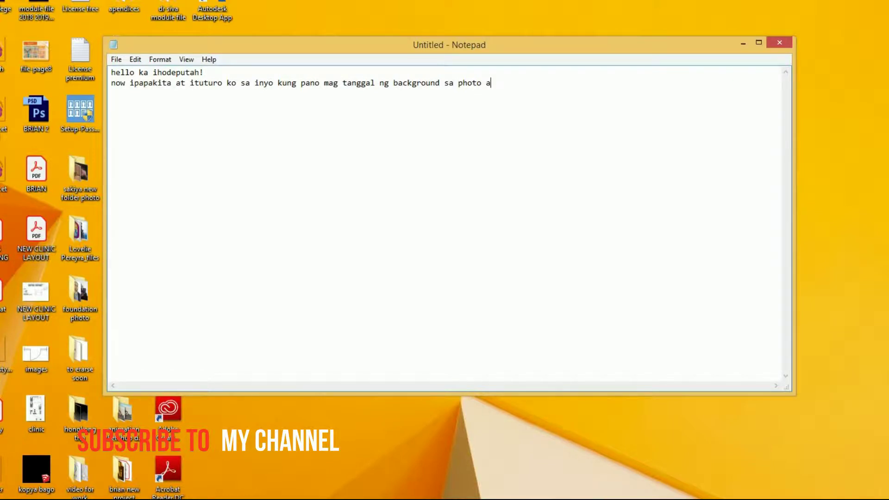
{"action": "type", "text": "lagyan ng bago"}
{"action": "type", "text": "ng image gamit ang "}
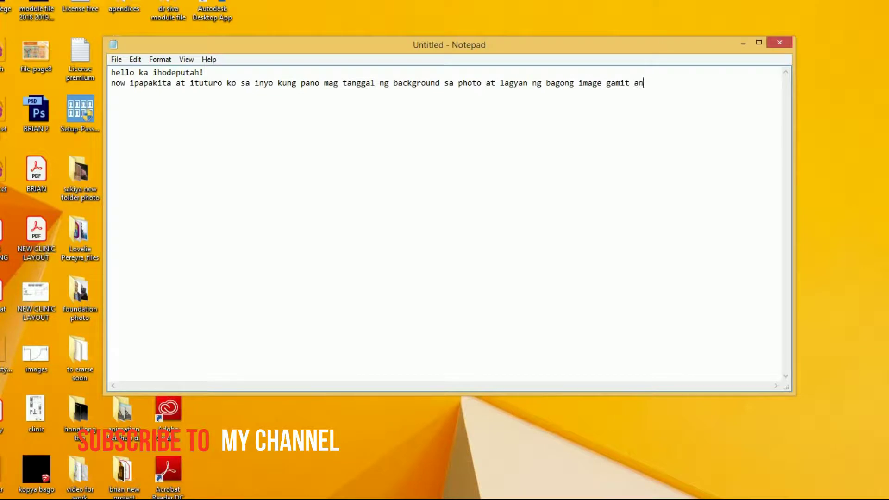
{"action": "type", "text": "pen tool n"}
{"action": "type", "text": "ow "}
{"action": "type", "text": "lets started"}
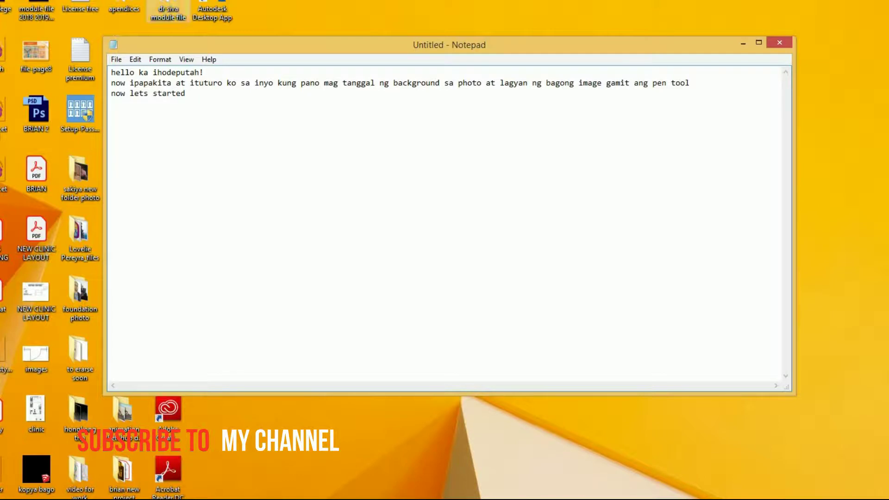
- Minimize Notepad and launch Adobe Photoshop from the Start screen's apps list
{"action": "left_click", "coordinate": [743, 43]}
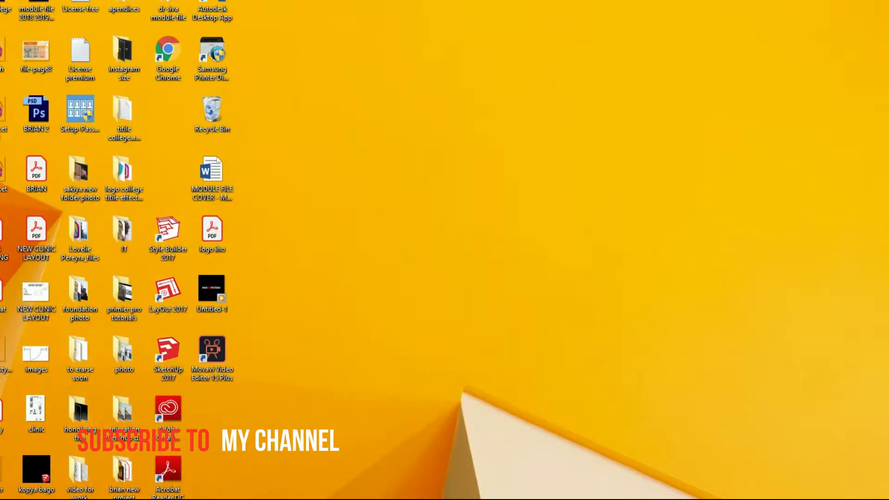
{"action": "key", "text": "super"}
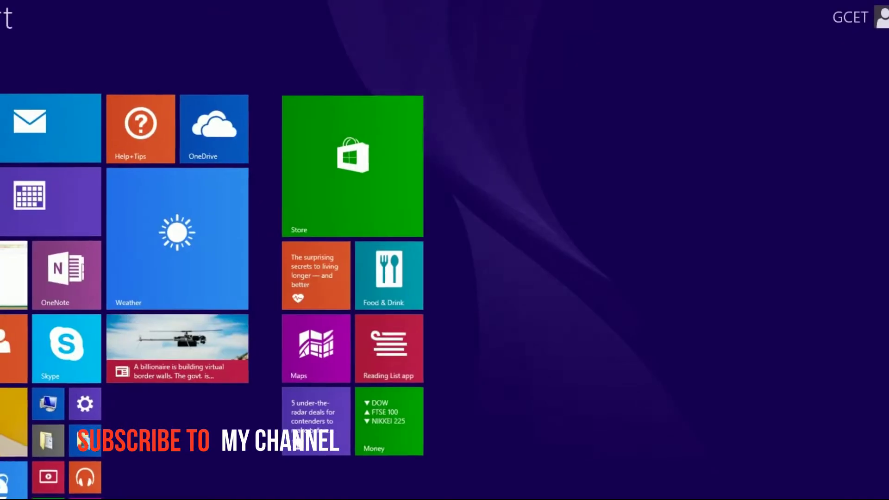
{"action": "key", "text": "ctrl+Tab"}
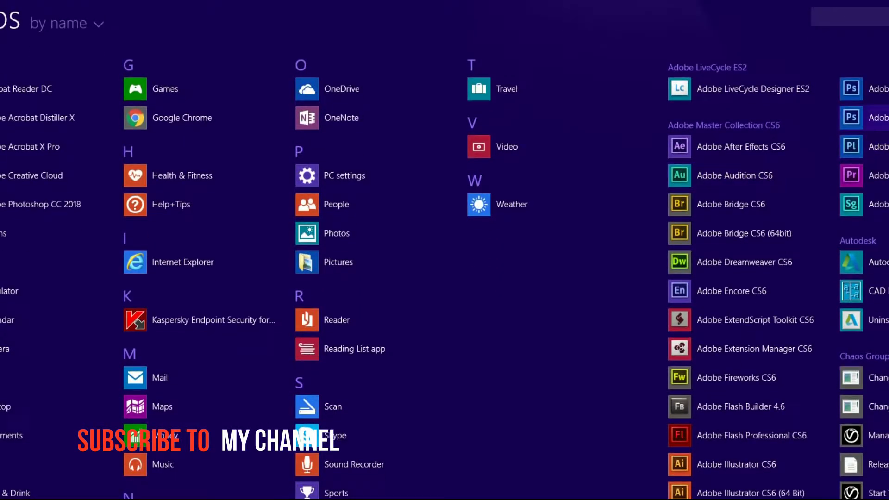
{"action": "key", "text": "super"}
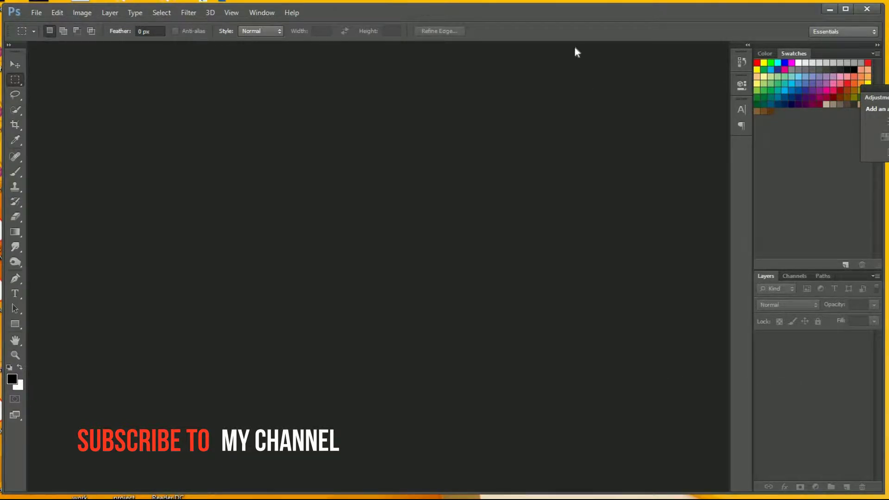
{"action": "left_click_drag", "start_coordinate": [572, 14], "coordinate": [582, 14]}
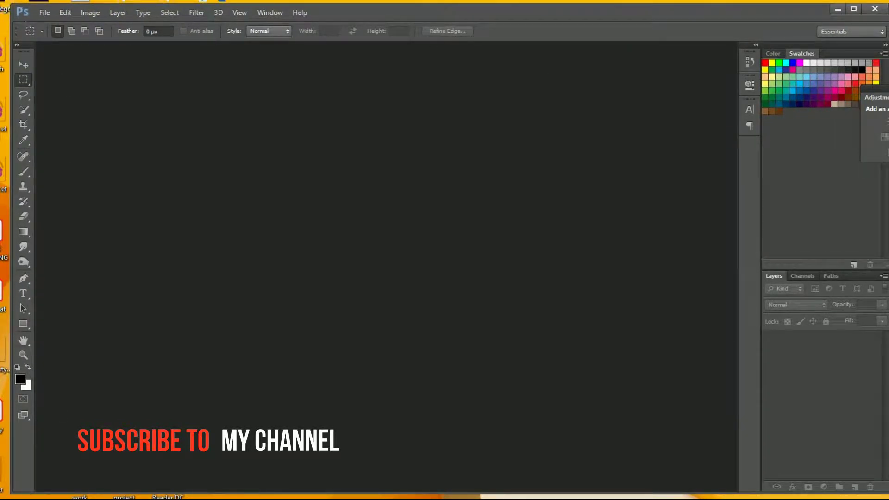
- Open and close Photoshop's File menu without choosing a command
{"action": "left_click", "coordinate": [46, 15]}
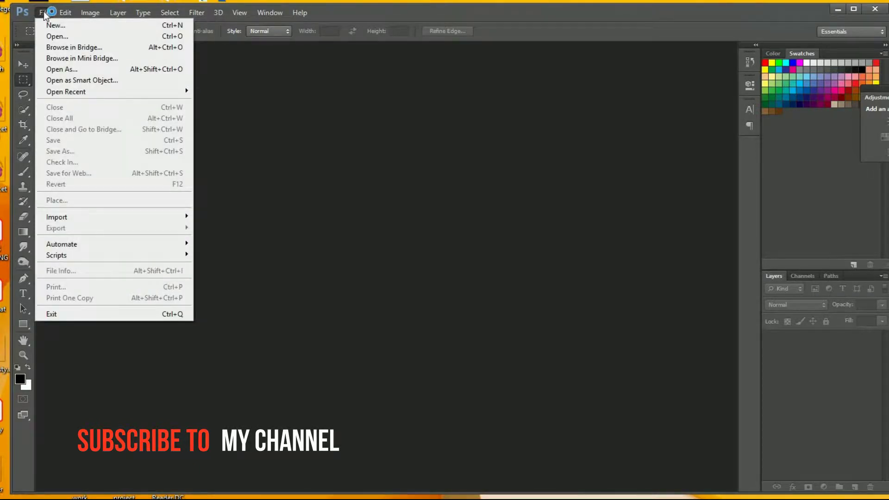
{"action": "left_click", "coordinate": [45, 14]}
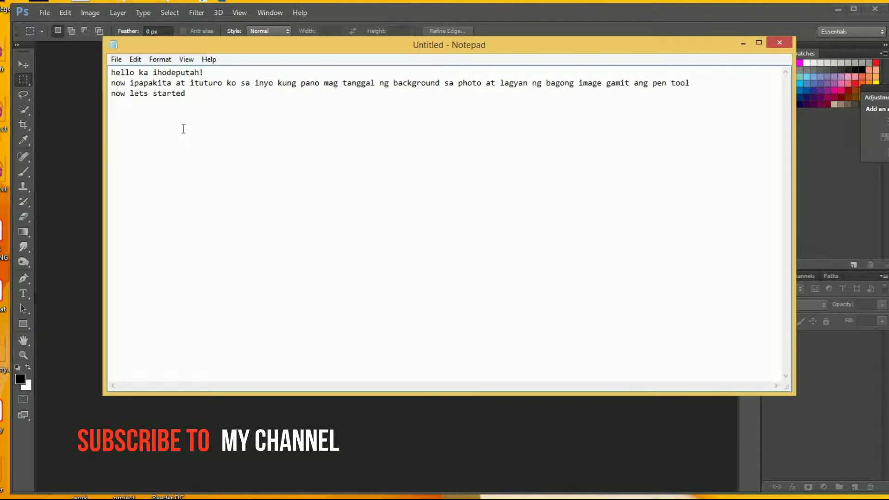
- Add two note lines about getting an example image from Google Images, then hide Notepad
{"action": "type", "text": "una kumuha munatau ngimage sa go"}
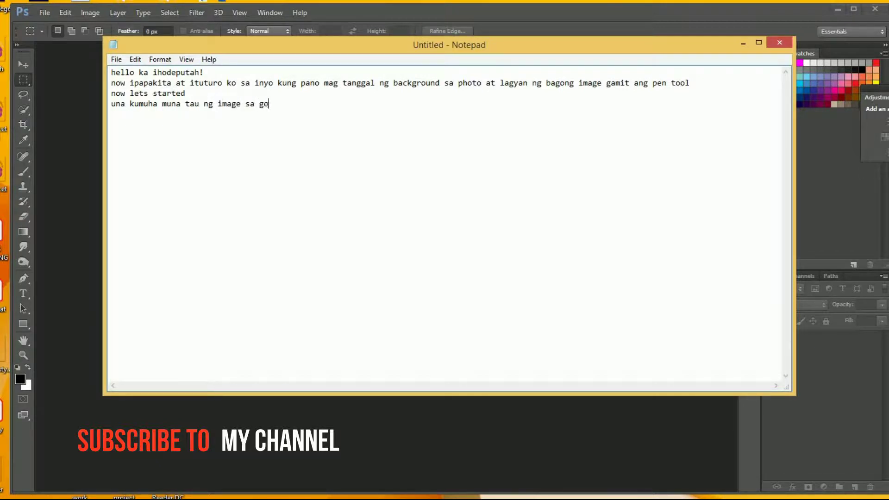
{"action": "type", "text": "gl"}
{"action": "type", "text": "in"}
{"action": "type", "text": "am"}
{"action": "type", "text": "ge bilang e"}
{"action": "type", "text": "xample"}
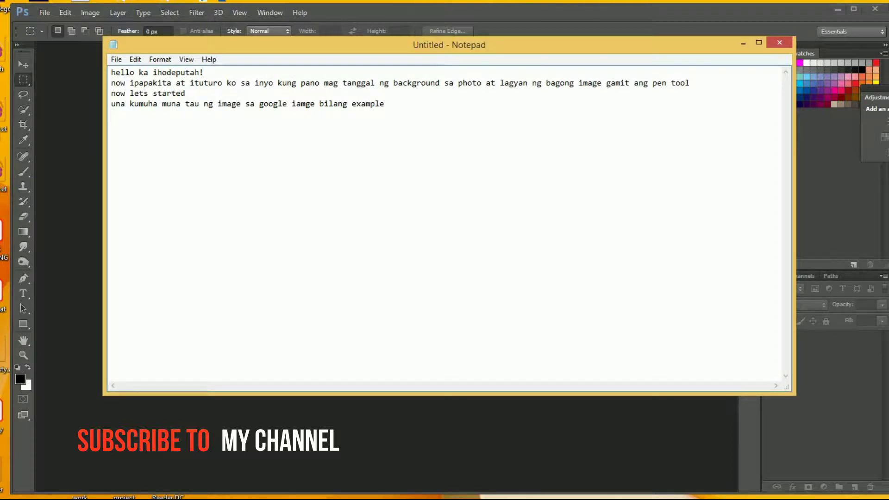
{"action": "key", "text": "Return"}
{"action": "type", "text": "syempre"}
{"action": "type", "text": " saan pba k"}
{"action": "type", "text": "undi s "}
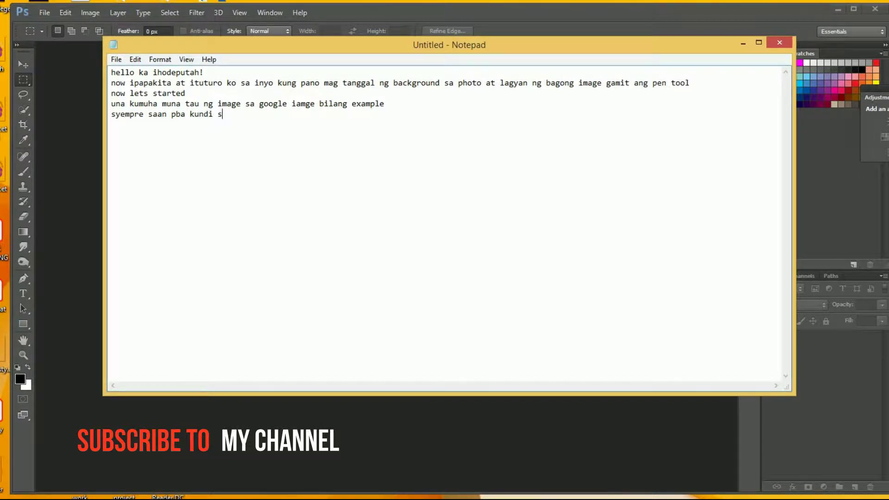
{"action": "type", "text": "google imag"}
{"action": "type", "text": "e"}
{"action": "left_click", "coordinate": [743, 43]}
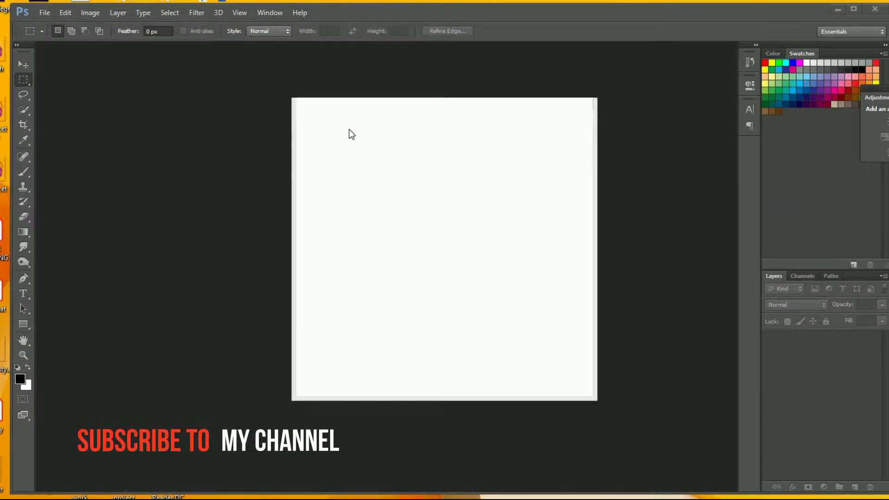
- Search Google for 'man image' and browse the image results in an enlarged browser window
{"action": "mouse_move", "coordinate": [491, 104]}
{"action": "left_mouse_down"}
{"action": "mouse_move", "coordinate": [374, 72]}
{"action": "mouse_move", "coordinate": [337, 71]}
{"action": "left_mouse_up"}
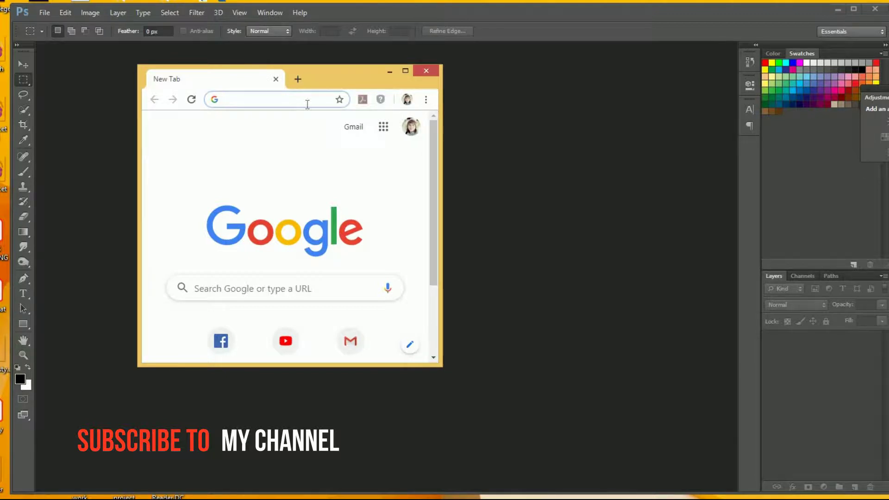
{"action": "type", "text": "man image"}
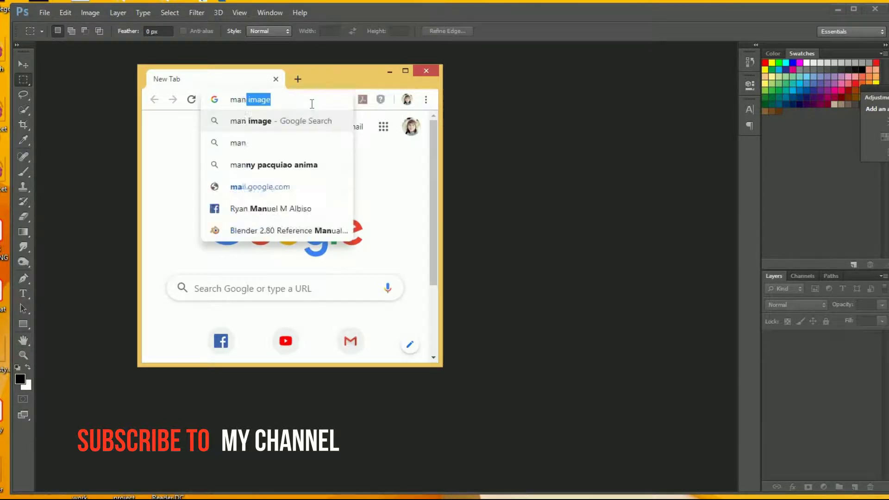
{"action": "key", "text": "Return"}
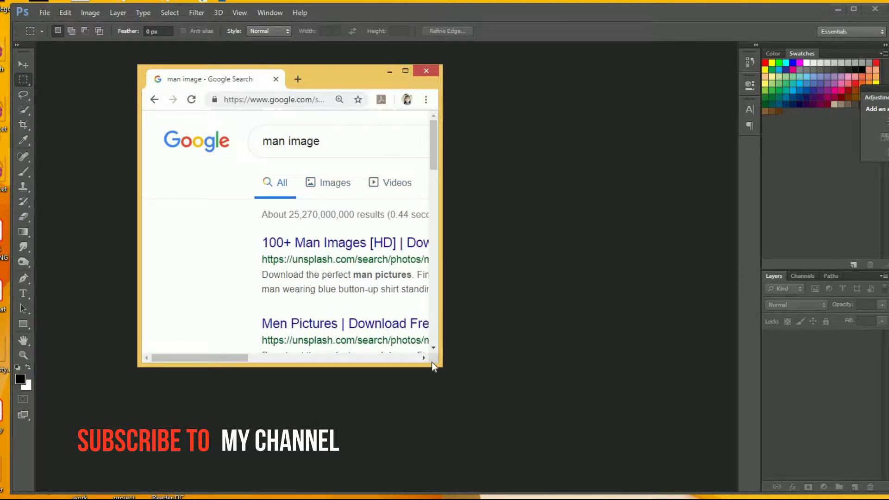
{"action": "left_click_drag", "start_coordinate": [440, 364], "coordinate": [698, 449]}
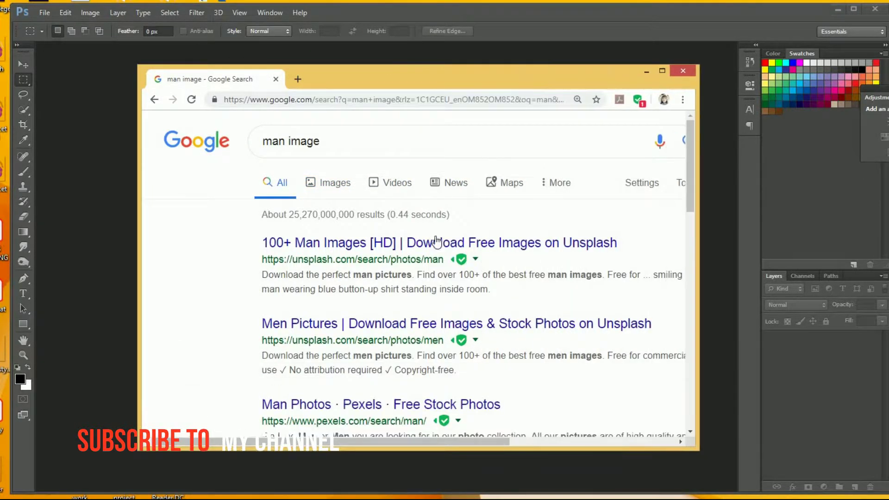
{"action": "left_click", "coordinate": [348, 187]}
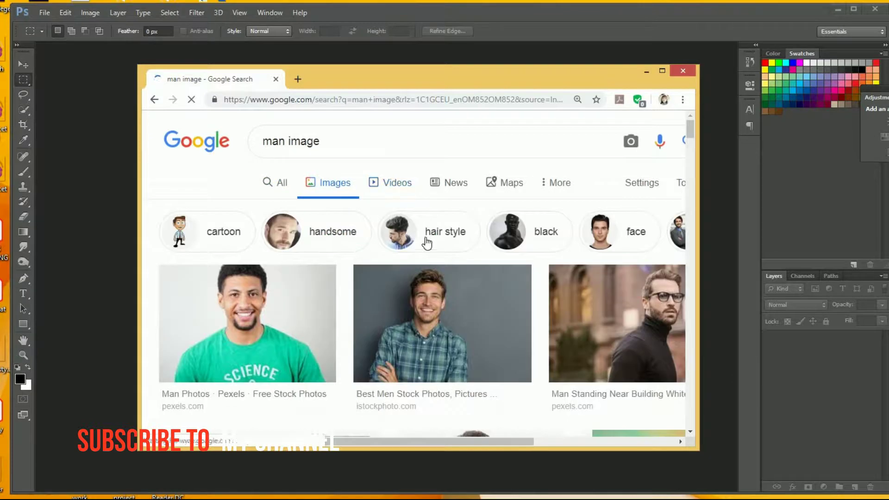
{"action": "scroll", "coordinate": [438, 257], "scroll_direction": "down", "scroll_amount": 1}
{"action": "scroll", "coordinate": [462, 273], "scroll_direction": "down", "scroll_amount": 1}
{"action": "scroll", "coordinate": [478, 278], "scroll_direction": "down", "scroll_amount": 1}
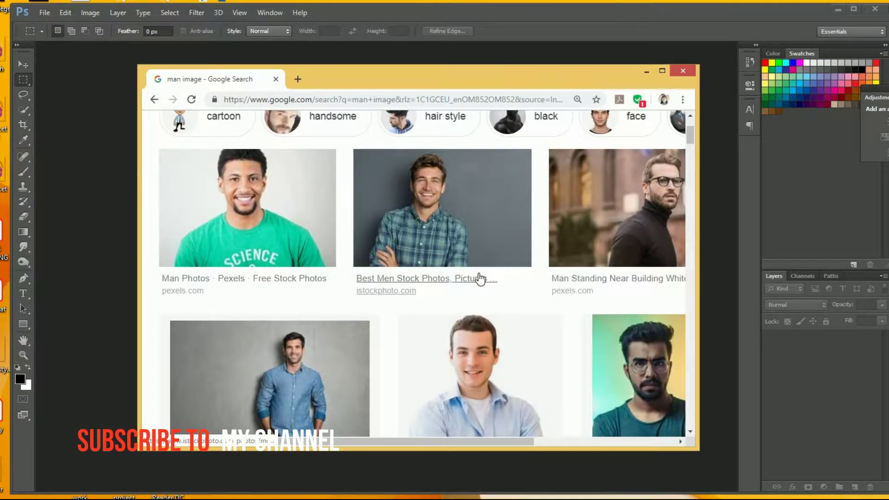
{"action": "scroll", "coordinate": [468, 280], "scroll_direction": "down", "scroll_amount": 1}
- Save the blue-shirt man photo to the Desktop as a JPEG and close the preview
{"action": "left_click", "coordinate": [330, 320]}
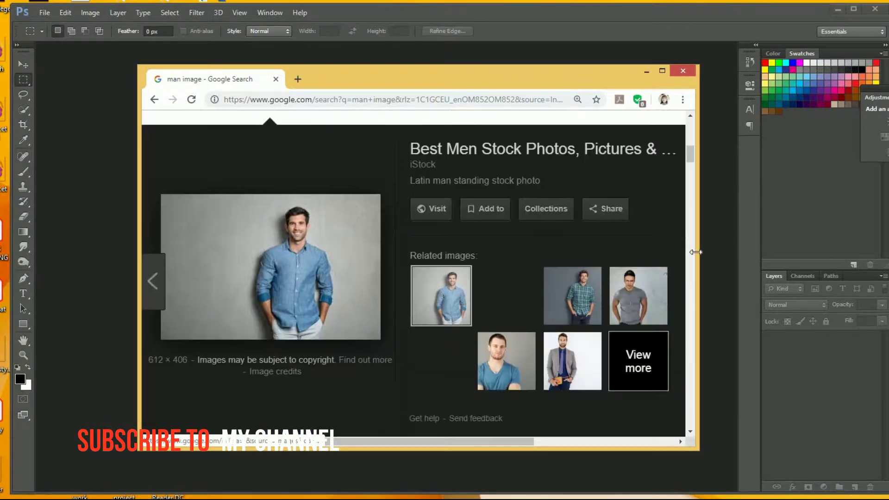
{"action": "right_click", "coordinate": [328, 270]}
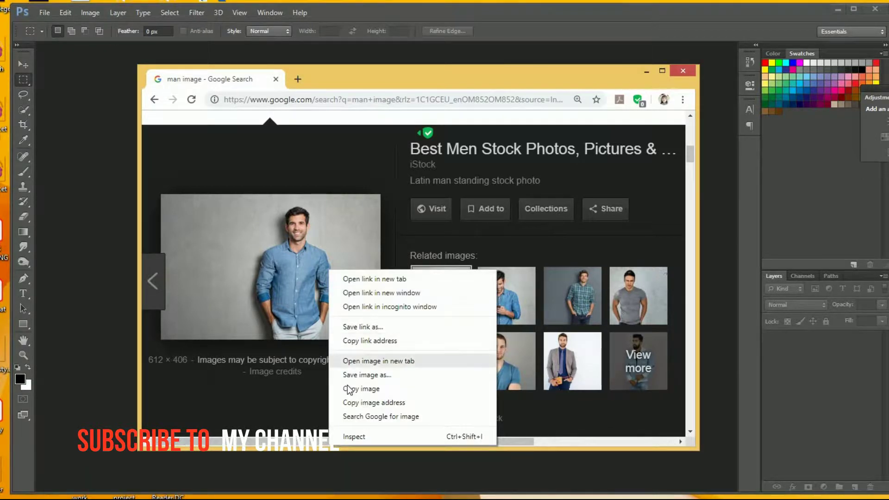
{"action": "left_click", "coordinate": [366, 375]}
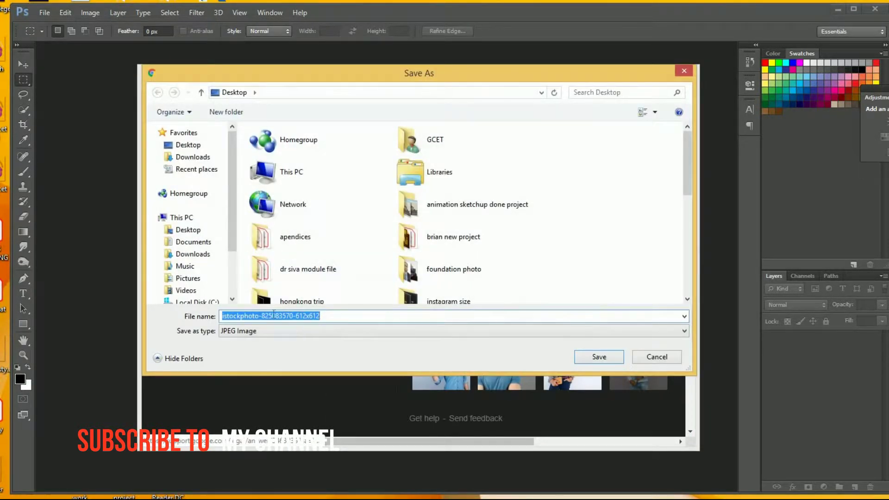
{"action": "left_click", "coordinate": [187, 144]}
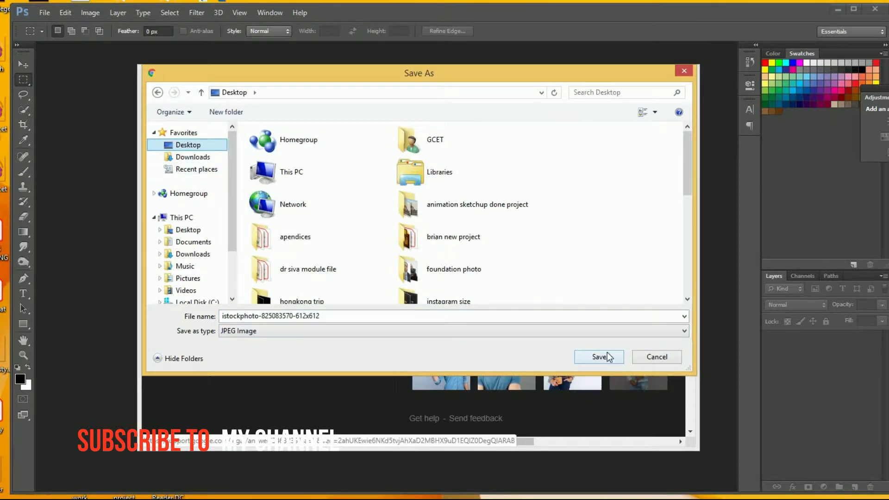
{"action": "left_click", "coordinate": [606, 357]}
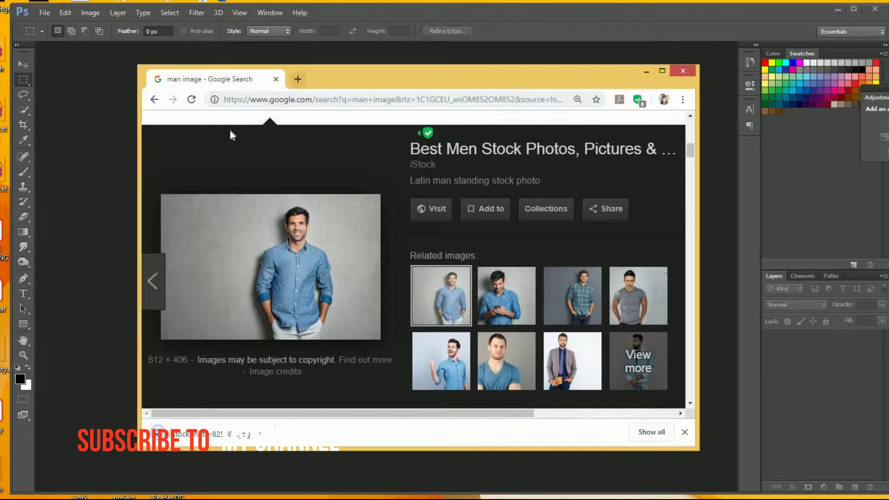
{"action": "left_click", "coordinate": [154, 99]}
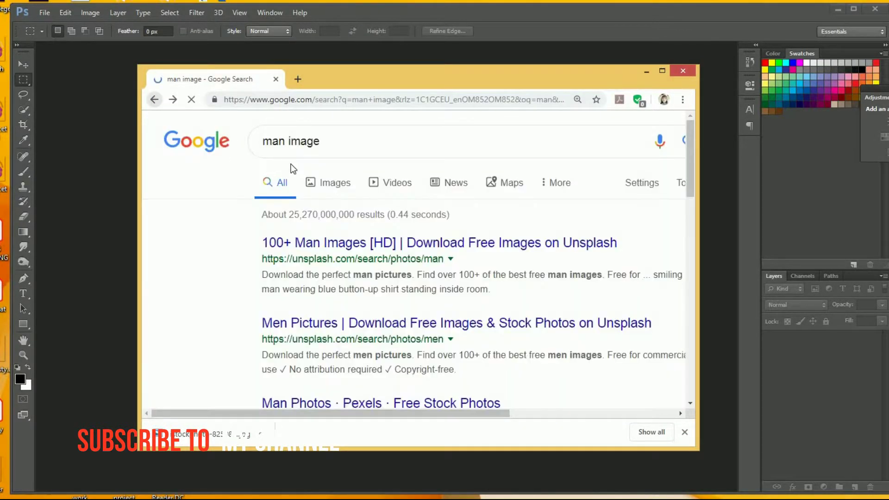
- Replace the search with 'texture background' and run it
{"action": "triple_click", "coordinate": [343, 145]}
{"action": "type", "text": "tyec"}
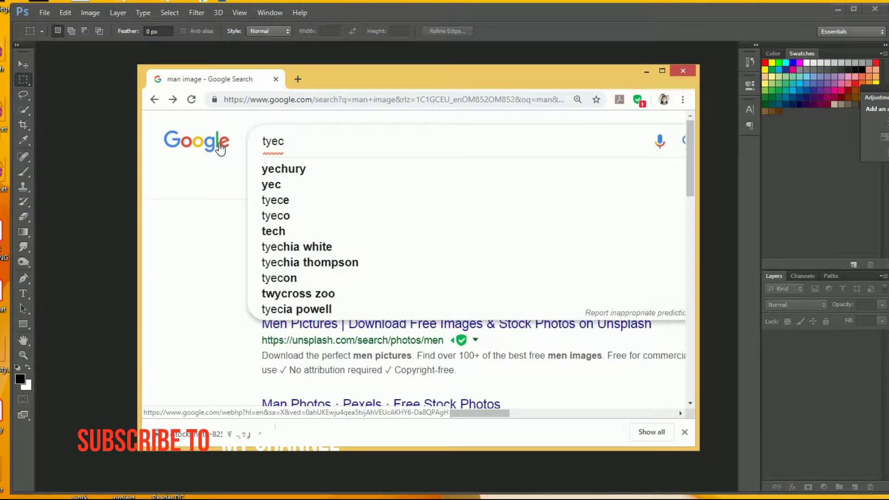
{"action": "key", "text": "BackSpace"}
{"action": "key", "text": "BackSpace"}
{"action": "key", "text": "BackSpace"}
{"action": "type", "text": "ex"}
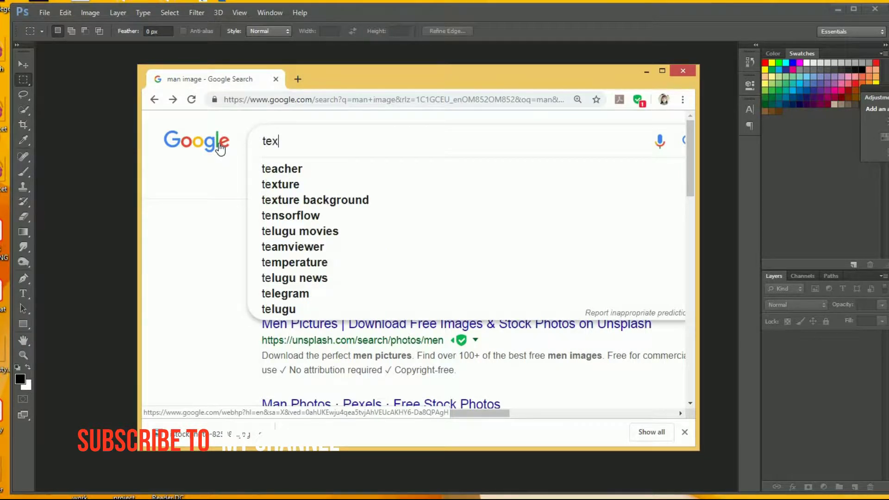
{"action": "type", "text": "ture"}
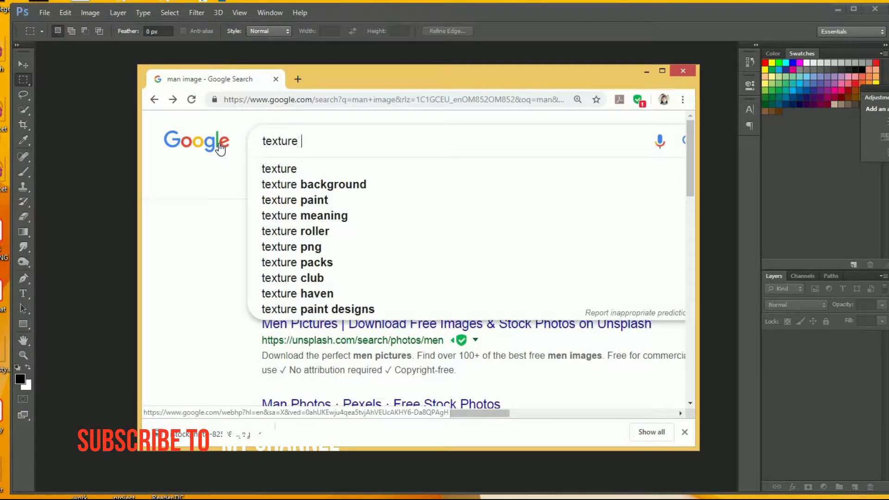
{"action": "type", "text": " bac"}
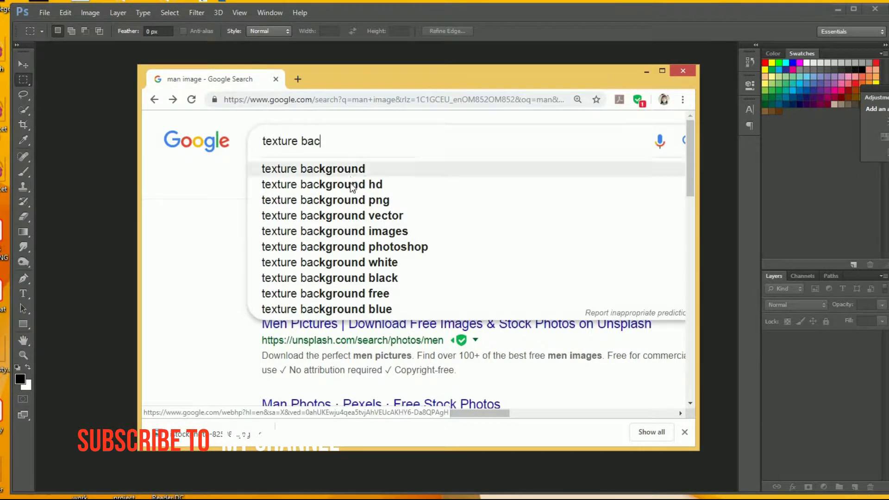
{"action": "left_click", "coordinate": [363, 170]}
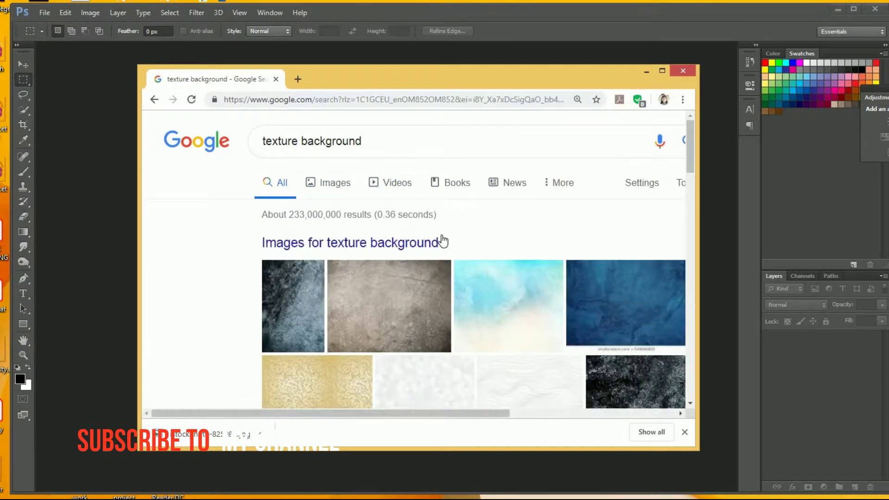
{"action": "scroll", "coordinate": [442, 239], "scroll_direction": "down", "scroll_amount": 3}
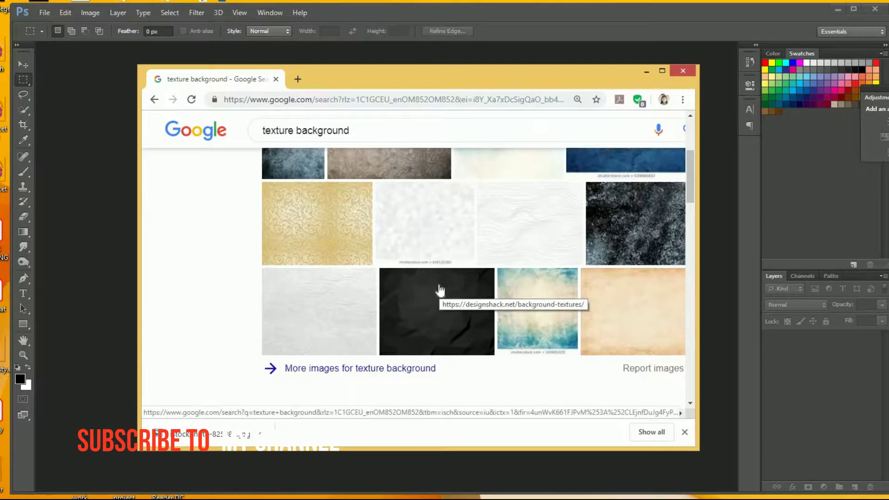
{"action": "scroll", "coordinate": [440, 290], "scroll_direction": "down", "scroll_amount": 4}
{"action": "scroll", "coordinate": [441, 291], "scroll_direction": "up", "scroll_amount": 5}
{"action": "scroll", "coordinate": [409, 228], "scroll_direction": "up", "scroll_amount": 2}
- Copy the Freepik texture image from the Images results, then minimize the browser
{"action": "left_click", "coordinate": [327, 123]}
{"action": "scroll", "coordinate": [510, 245], "scroll_direction": "down", "scroll_amount": 3}
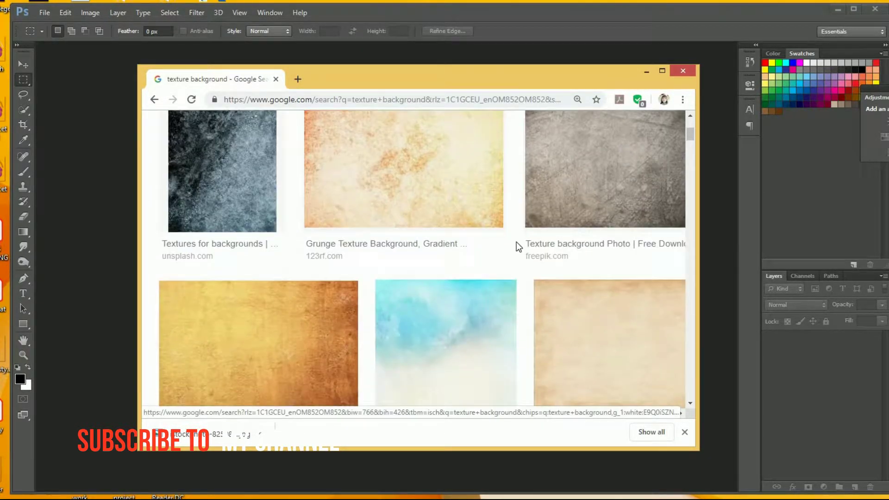
{"action": "left_click", "coordinate": [589, 186]}
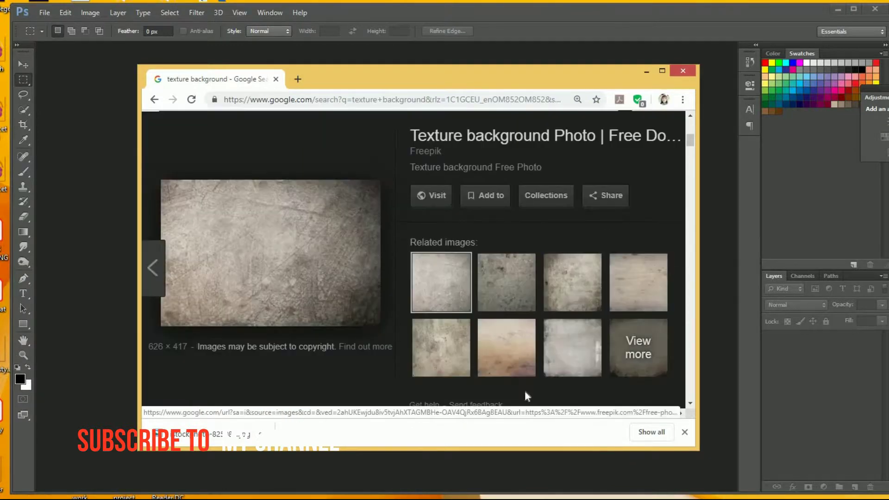
{"action": "right_click", "coordinate": [315, 239]}
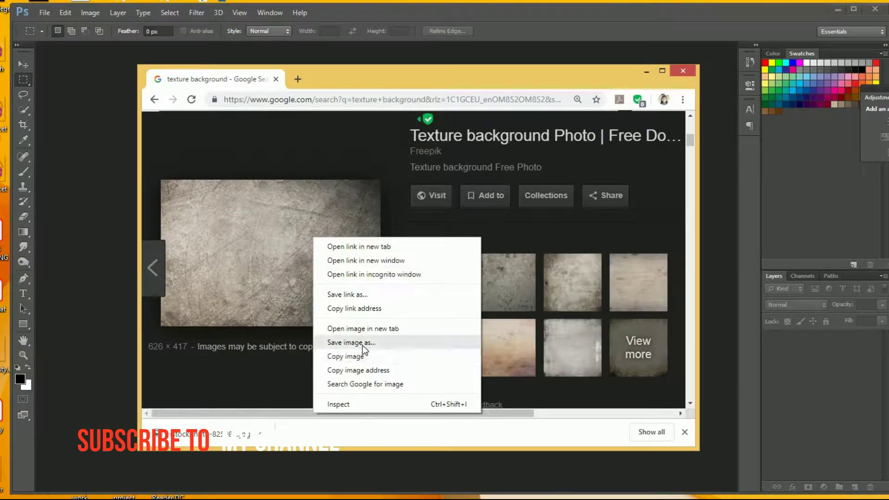
{"action": "right_click", "coordinate": [268, 234]}
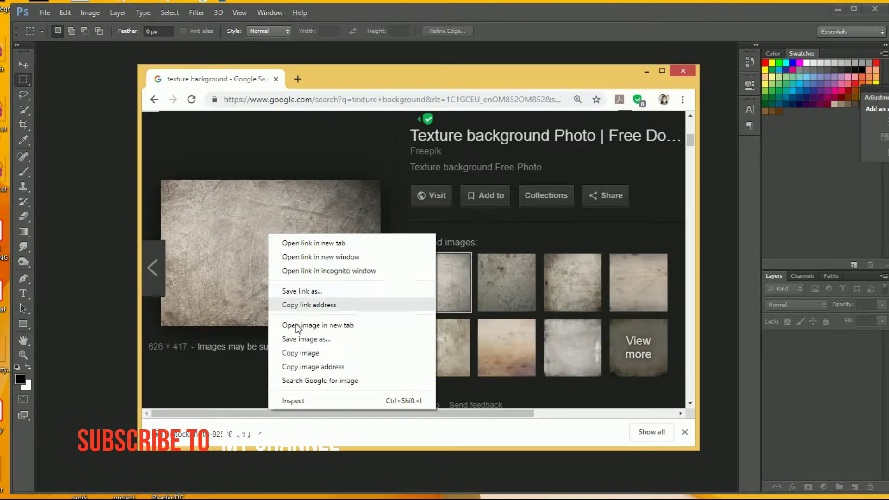
{"action": "left_click", "coordinate": [306, 353]}
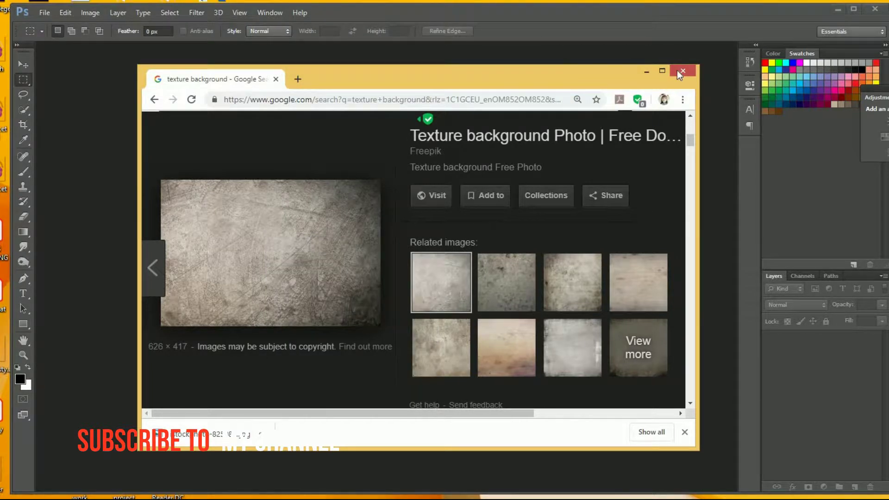
{"action": "left_click", "coordinate": [646, 72]}
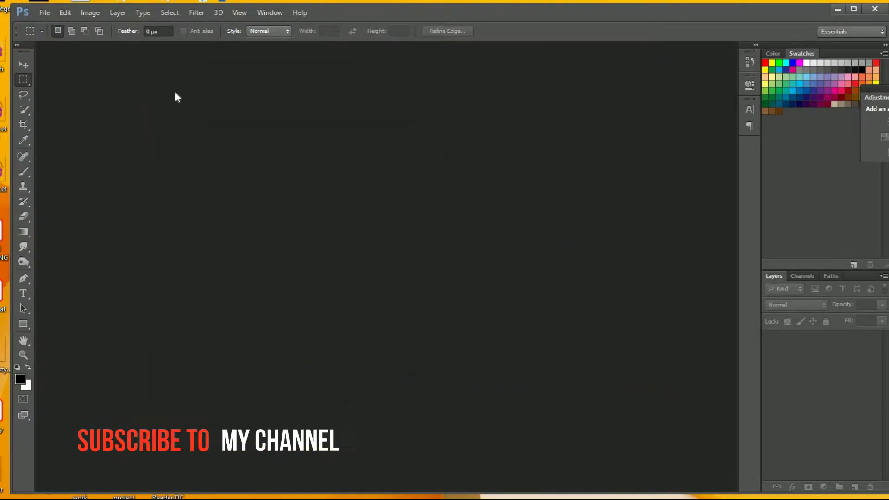
- Type 'open lang natin ang photosho' as a new note line and minimize Notepad
{"action": "left_click", "coordinate": [39, 14]}
{"action": "key", "text": "Escape"}
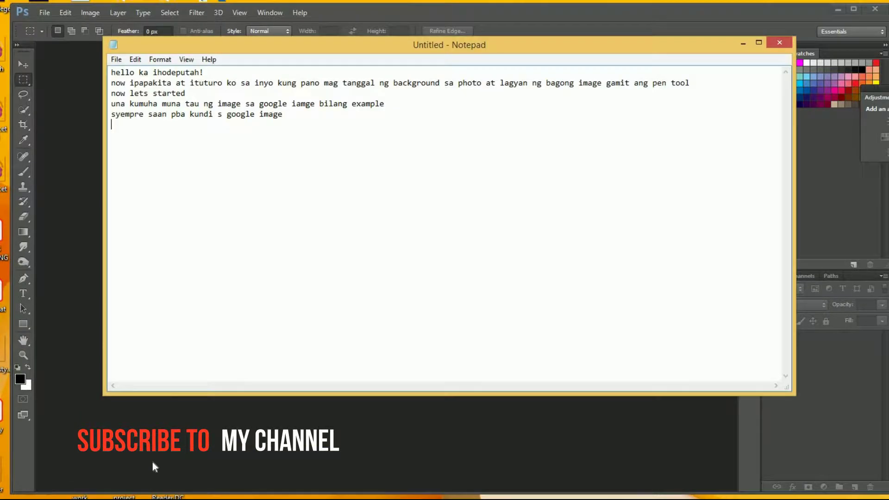
{"action": "type", "text": "open lang natin ang photoshop"}
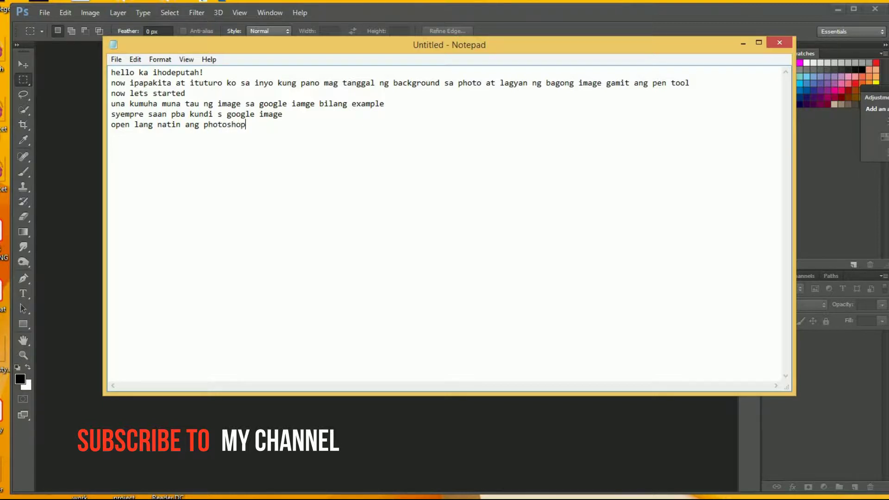
{"action": "left_click", "coordinate": [743, 43]}
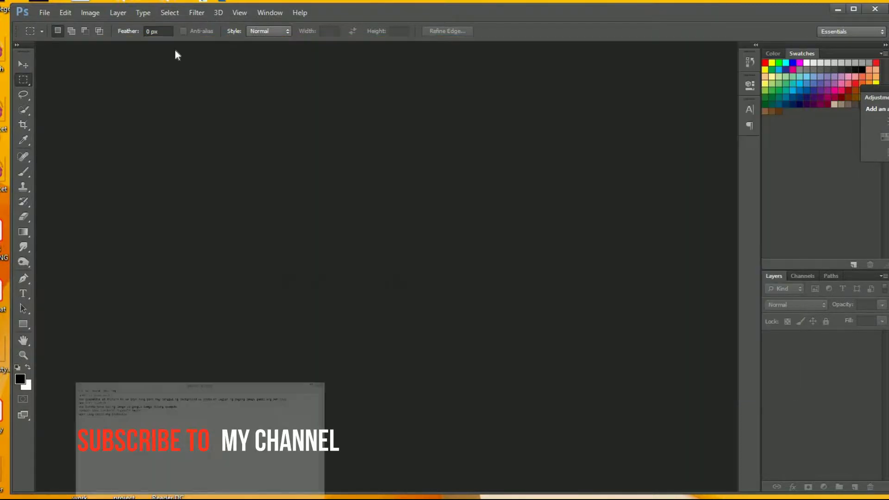
- Open the istockphoto-825083570 JPEG from the Desktop, then bring the notes back up
{"action": "left_click", "coordinate": [45, 13]}
{"action": "left_click", "coordinate": [51, 28]}
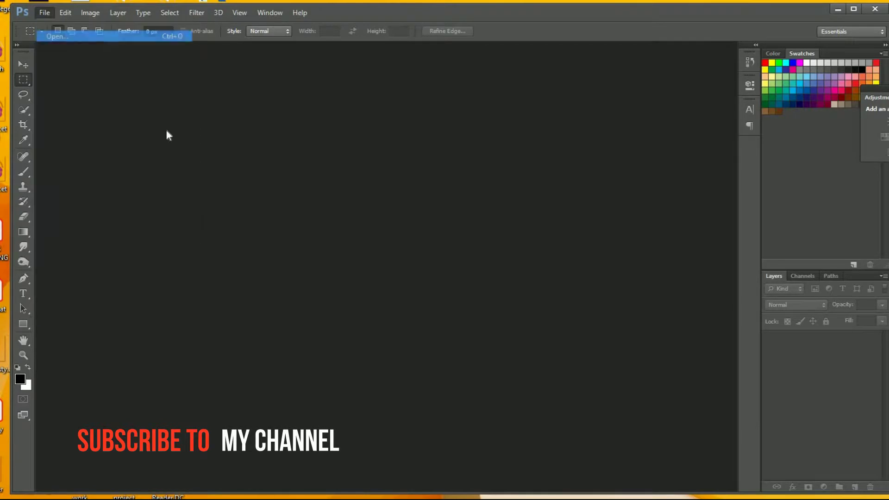
{"action": "left_click_drag", "start_coordinate": [765, 247], "coordinate": [774, 469]}
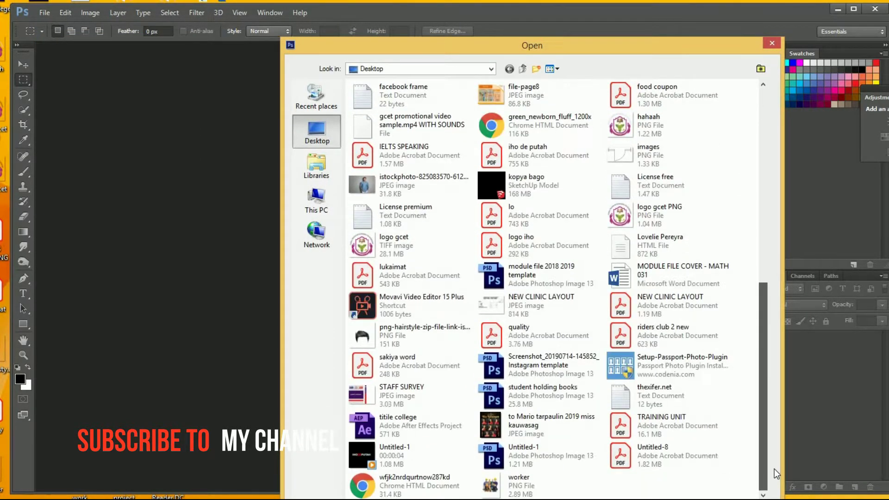
{"action": "left_click", "coordinate": [402, 185]}
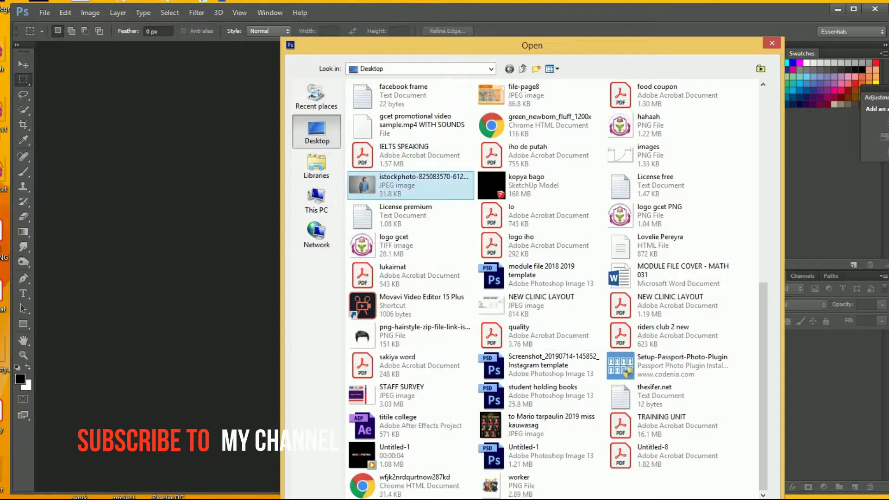
{"action": "double_click", "coordinate": [403, 185]}
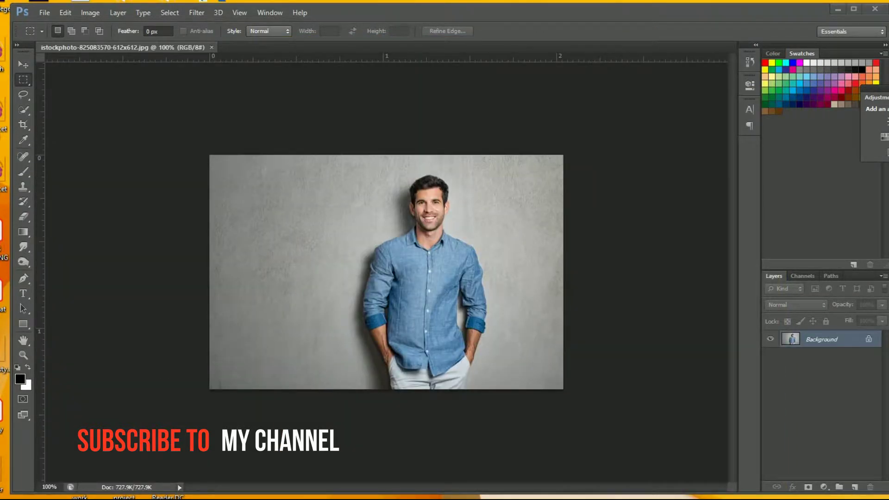
{"action": "key", "text": "alt+Tab"}
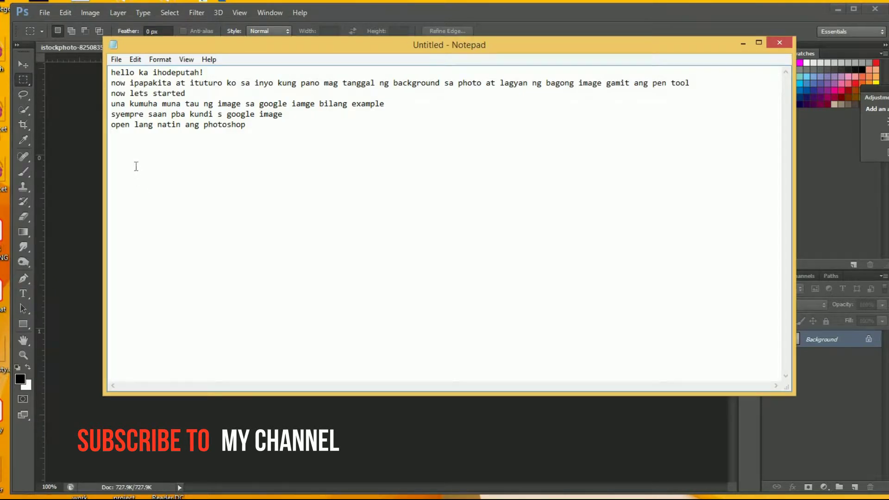
- Add a note line about finding the pen tool in the toolbar
{"action": "type", "text": "now p"}
{"action": "type", "text": "indutin natin ang tool b"}
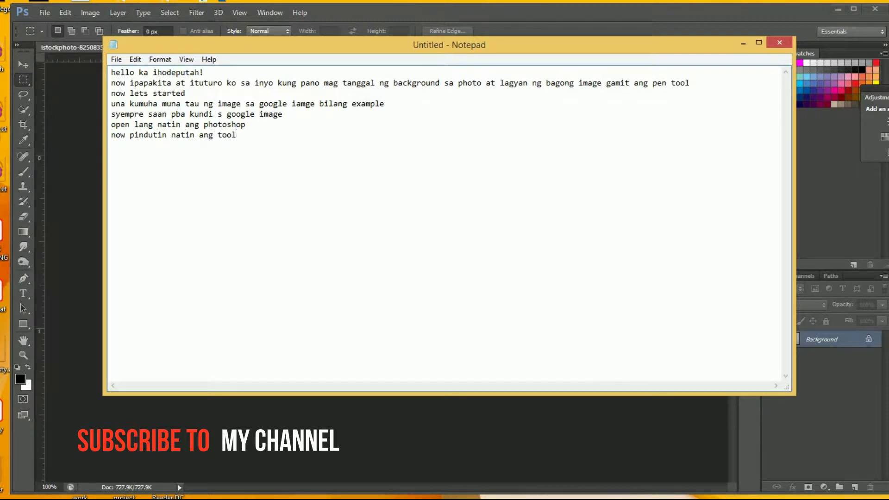
{"action": "type", "text": "ar at hanapin ang "}
{"action": "type", "text": "pen tool"}
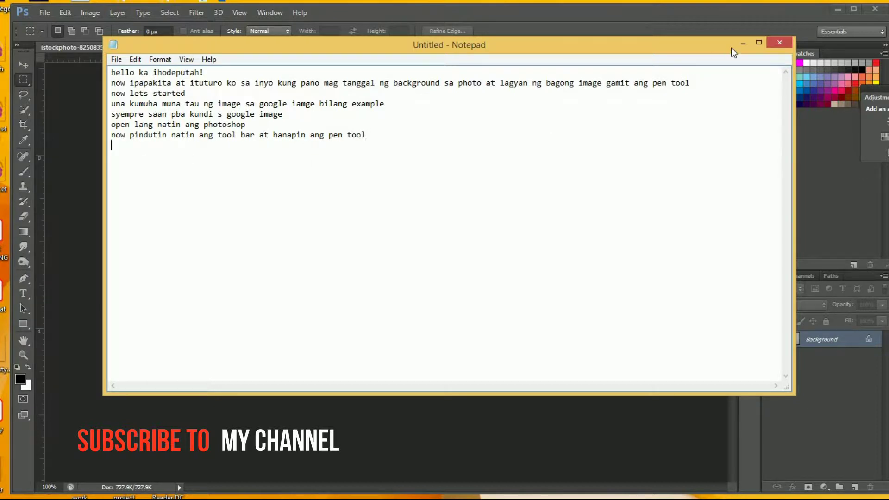
{"action": "left_click", "coordinate": [740, 43]}
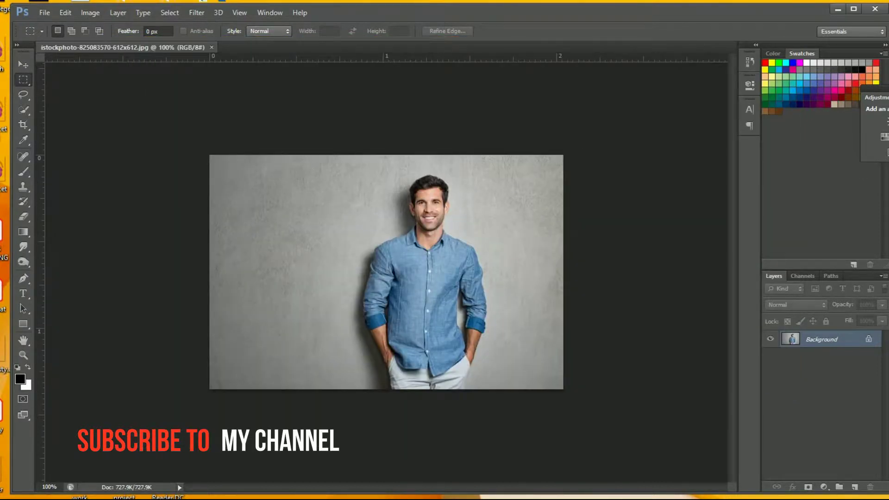
{"action": "key", "text": "super+d"}
{"action": "key", "text": "alt+Tab"}
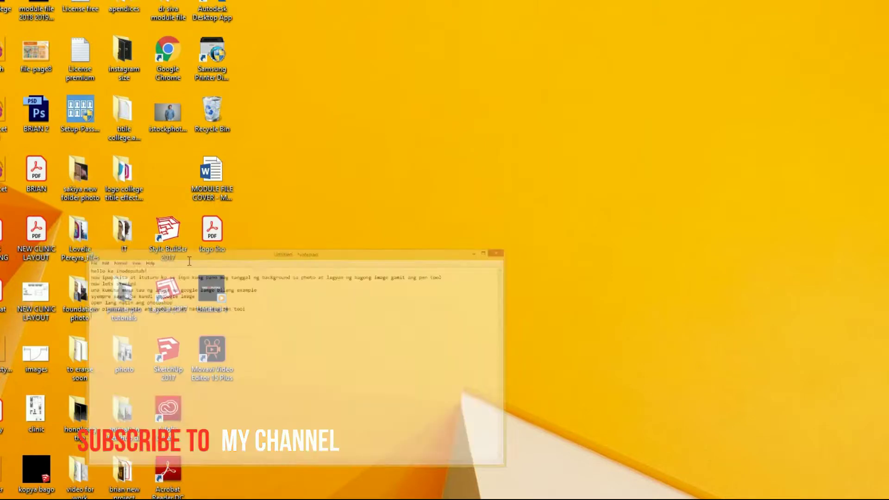
- Add a corrected line saying the model's image has been obtained, then minimize the notes
{"action": "key", "text": "Return"}
{"action": "type", "text": "ayan nakakuha na tau n"}
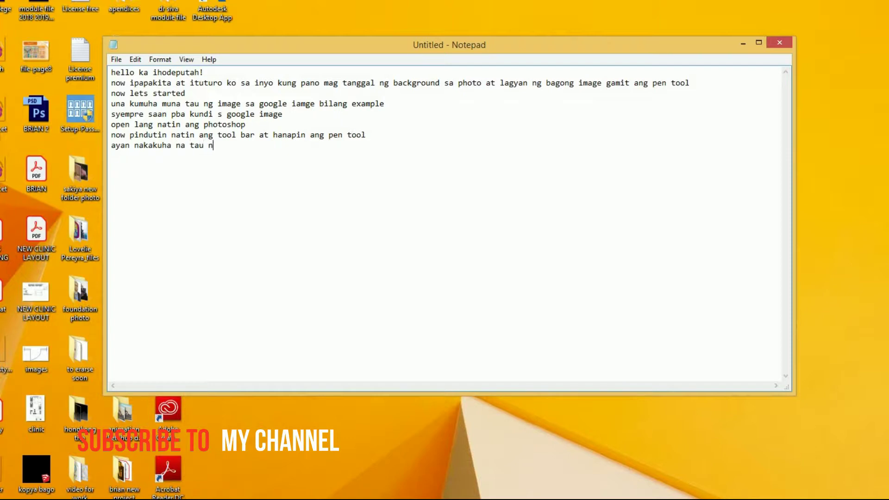
{"action": "type", "text": "g image "}
{"action": "type", "text": "na si b"}
{"action": "type", "text": "en salsal"}
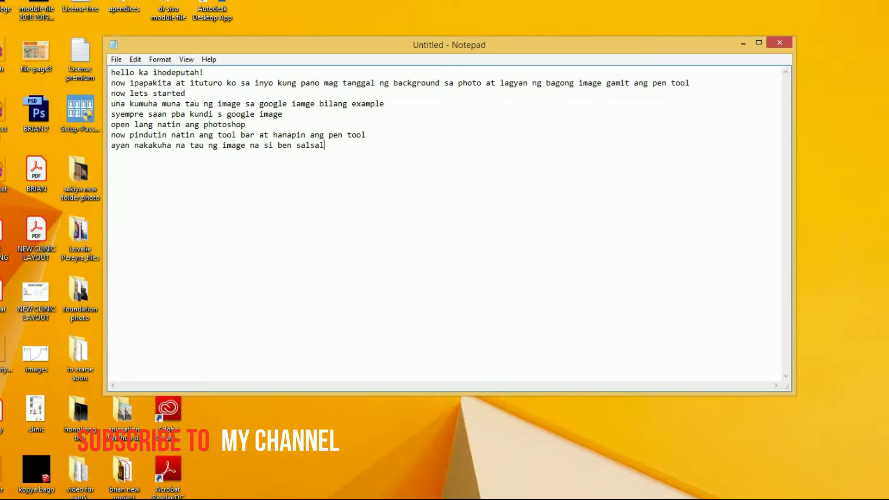
{"action": "key", "text": "BackSpace"}
{"action": "key", "text": "BackSpace"}
{"action": "key", "text": "BackSpace"}
{"action": "type", "text": "este "}
{"action": "type", "text": "ben"}
{"action": "type", "text": " porma"}
{"action": "left_click", "coordinate": [743, 45]}
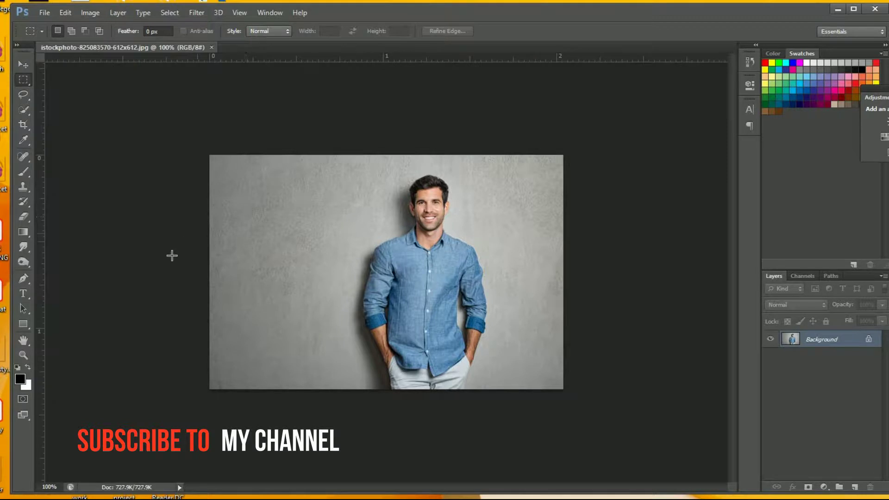
- Select the Pen Tool and zoom in on the man's face
{"action": "left_click", "coordinate": [23, 278]}
{"action": "left_click", "coordinate": [429, 204], "text": "ctrl"}
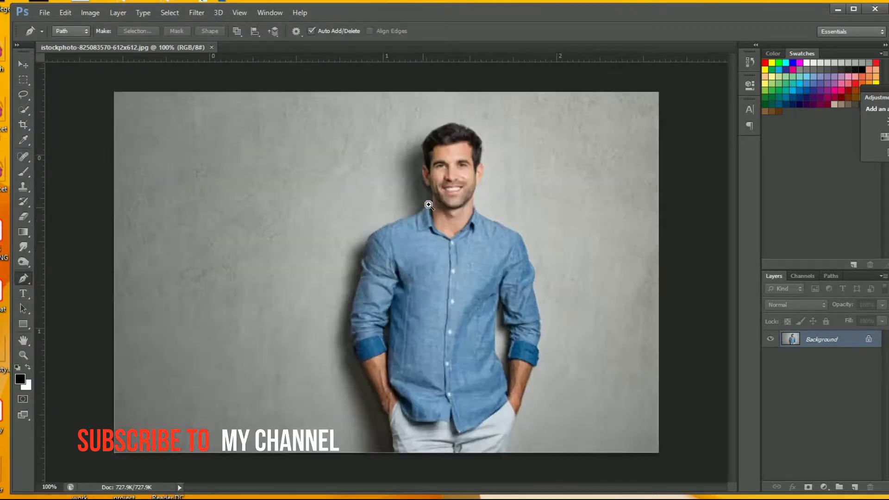
{"action": "left_click", "coordinate": [433, 245], "text": "ctrl"}
{"action": "left_click", "coordinate": [437, 282], "text": "ctrl"}
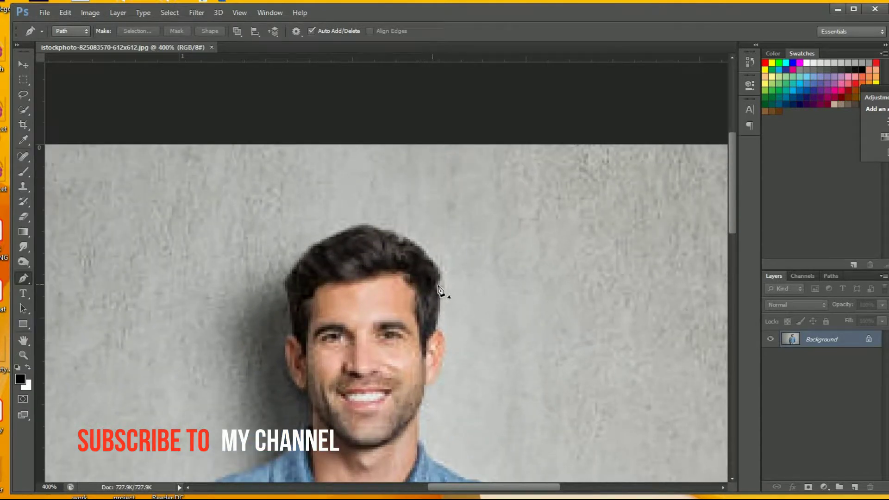
- Trace the path around the hair, jaw, neck and left shoulder down the upper arm
{"action": "left_click", "coordinate": [439, 280]}
{"action": "left_click", "coordinate": [431, 262]}
{"action": "left_click", "coordinate": [415, 245]}
{"action": "left_click", "coordinate": [395, 230]}
{"action": "left_click", "coordinate": [354, 228]}
{"action": "left_click", "coordinate": [293, 297]}
{"action": "left_click", "coordinate": [296, 334]}
{"action": "key", "text": "ctrl+plus"}
{"action": "left_click", "coordinate": [319, 308]}
{"action": "left_click", "coordinate": [342, 334]}
{"action": "left_click", "coordinate": [340, 362]}
{"action": "left_click_drag", "start_coordinate": [338, 367], "coordinate": [429, 218]}
{"action": "left_click", "coordinate": [222, 327]}
{"action": "left_click", "coordinate": [220, 369]}
{"action": "left_click", "coordinate": [217, 412]}
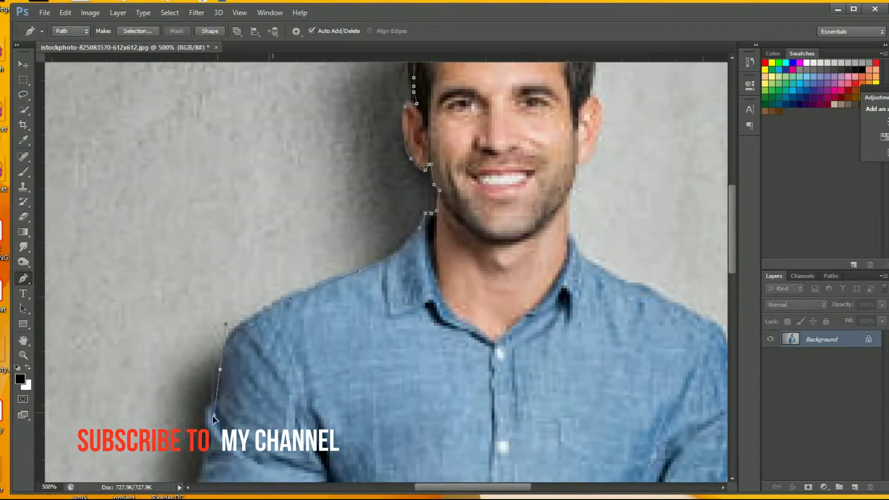
- Continue the path down the left arm, along the bottom edge and up the right arm
{"action": "scroll", "coordinate": [216, 412], "scroll_direction": "down", "scroll_amount": 3}
{"action": "scroll", "coordinate": [214, 363], "scroll_direction": "down", "scroll_amount": 3}
{"action": "scroll", "coordinate": [224, 407], "scroll_direction": "down", "scroll_amount": 3}
{"action": "scroll", "coordinate": [208, 251], "scroll_direction": "down", "scroll_amount": 3}
{"action": "left_click", "coordinate": [221, 204]}
{"action": "left_click", "coordinate": [227, 231]}
{"action": "left_click", "coordinate": [236, 254]}
{"action": "left_click", "coordinate": [254, 301]}
{"action": "scroll", "coordinate": [270, 139], "scroll_direction": "down", "scroll_amount": 3}
{"action": "left_click", "coordinate": [535, 245]}
{"action": "left_click", "coordinate": [551, 203]}
{"action": "left_click", "coordinate": [559, 164]}
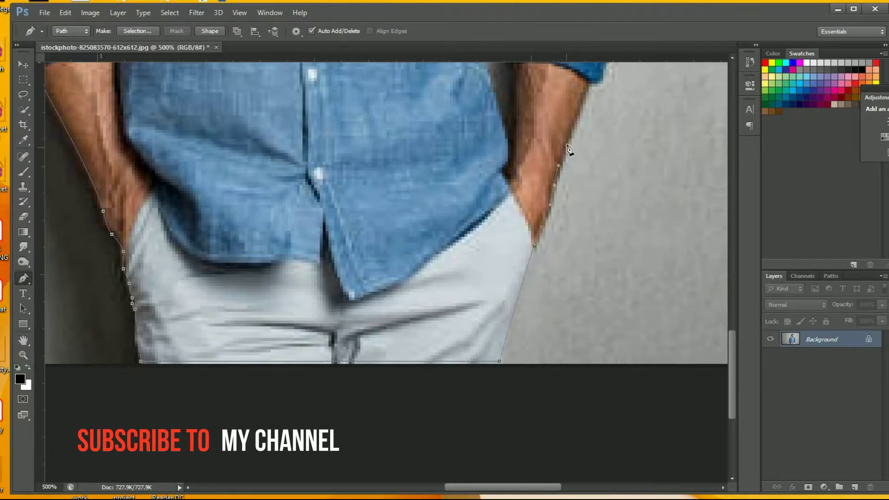
- Finish the path along the right sleeve and shoulder toward the neck with a final curve
{"action": "scroll", "coordinate": [415, 323], "scroll_direction": "up", "scroll_amount": 3}
{"action": "scroll", "coordinate": [428, 228], "scroll_direction": "right", "scroll_amount": 3}
{"action": "scroll", "coordinate": [429, 228], "scroll_direction": "up", "scroll_amount": 5}
{"action": "scroll", "coordinate": [422, 428], "scroll_direction": "up", "scroll_amount": 5}
{"action": "left_click", "coordinate": [365, 320]}
{"action": "left_click", "coordinate": [368, 301]}
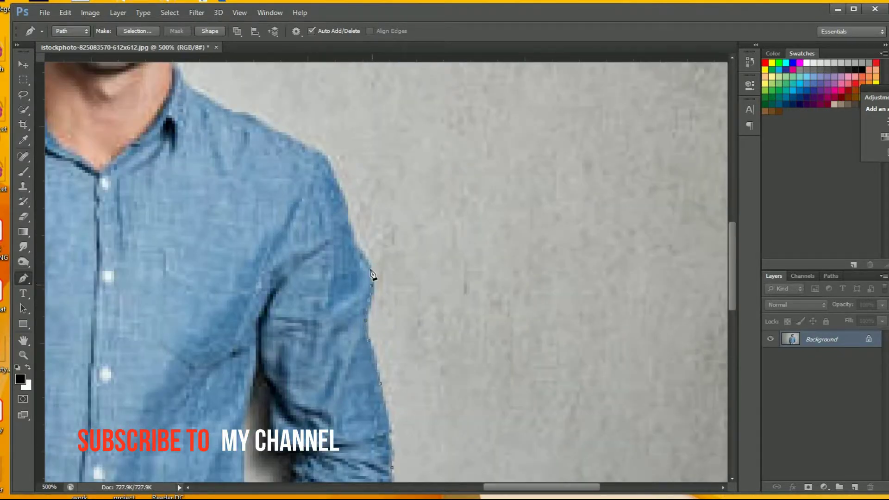
{"action": "scroll", "coordinate": [372, 278], "scroll_direction": "up", "scroll_amount": 5}
{"action": "scroll", "coordinate": [372, 278], "scroll_direction": "left", "scroll_amount": 5}
{"action": "left_click", "coordinate": [416, 278]}
{"action": "left_click", "coordinate": [346, 239]}
{"action": "left_click", "coordinate": [299, 219]}
{"action": "left_click_drag", "start_coordinate": [424, 364], "coordinate": [441, 380]}
{"action": "scroll", "coordinate": [440, 381], "scroll_direction": "up", "scroll_amount": 5}
{"action": "scroll", "coordinate": [444, 334], "scroll_direction": "up", "scroll_amount": 3}
{"action": "scroll", "coordinate": [448, 371], "scroll_direction": "down", "scroll_amount": 2}
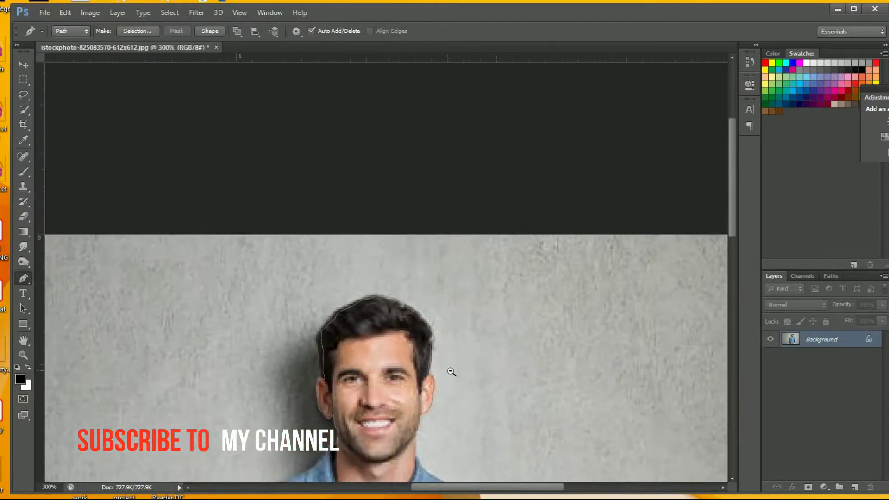
{"action": "scroll", "coordinate": [449, 371], "scroll_direction": "down", "scroll_amount": 1}
{"action": "key", "text": "alt+Tab"}
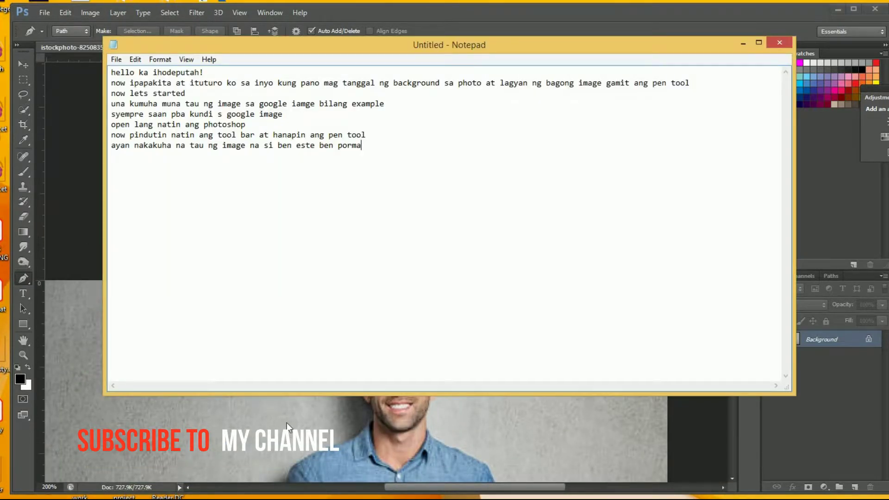
- Add 'control+enter' on its own line, then 'copy paste', to the Notepad notes
{"action": "type", "text": "ntrol+"}
{"action": "type", "text": "enter"}
{"action": "left_click", "coordinate": [359, 146]}
{"action": "key", "text": "Return"}
{"action": "type", "text": "py paste"}
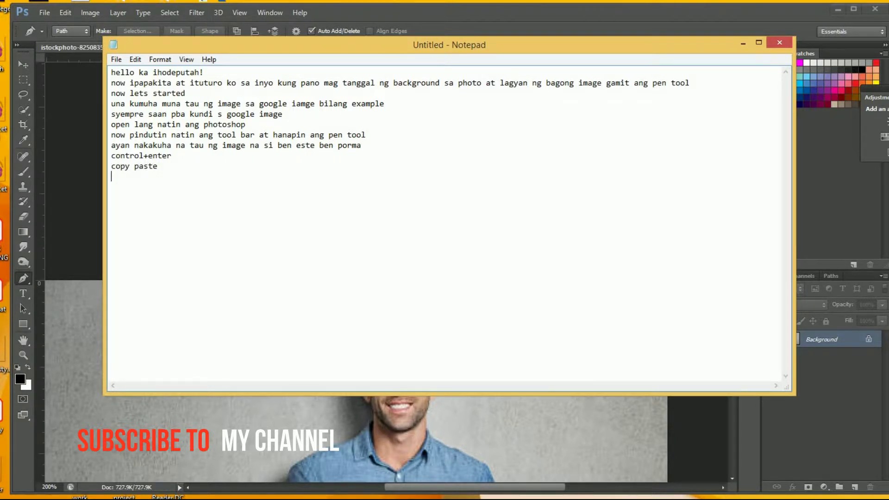
{"action": "left_click", "coordinate": [743, 43]}
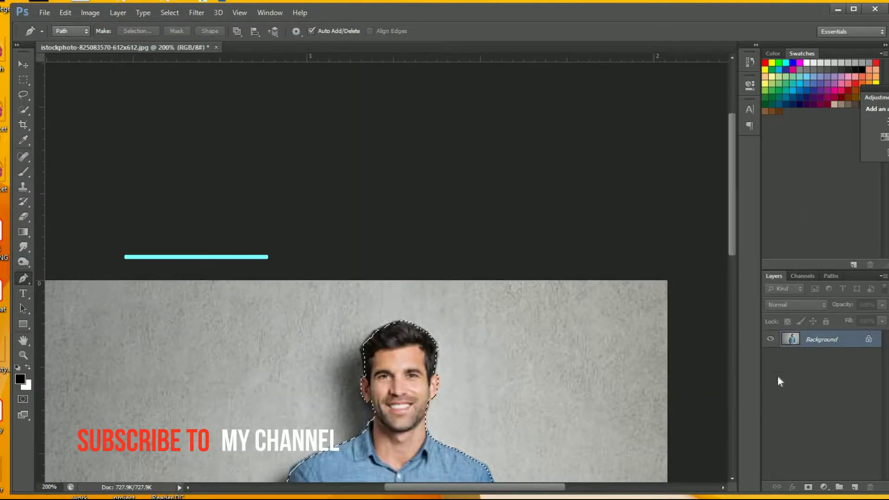
- Copy the selected man onto a new Layer 1, fit the view, and hide the Background layer
{"action": "key", "text": "ctrl+c"}
{"action": "key", "text": "ctrl+v"}
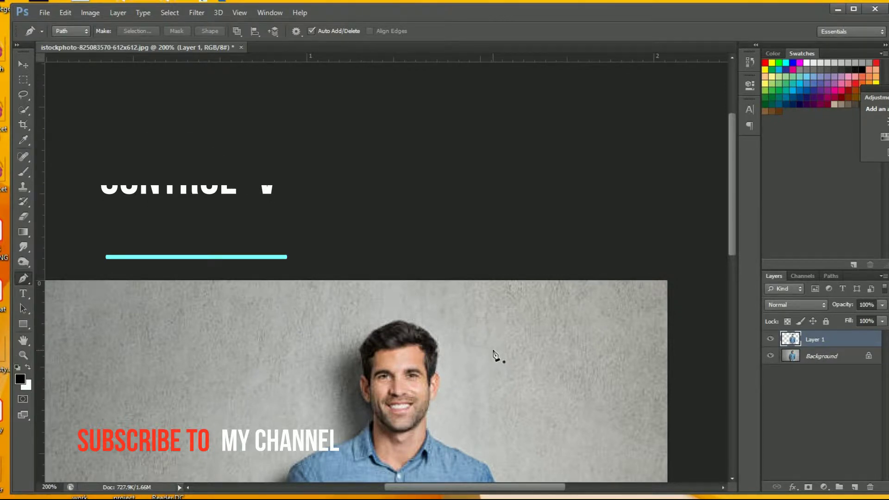
{"action": "key", "text": "ctrl+0"}
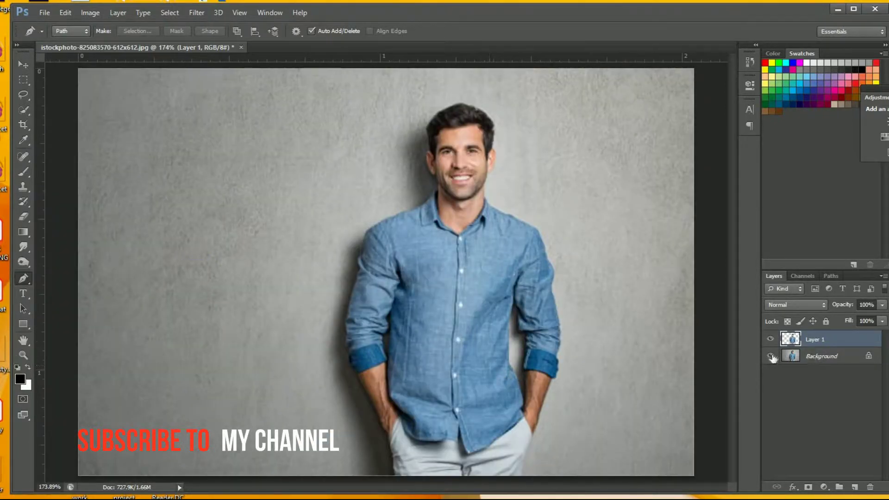
{"action": "left_click", "coordinate": [771, 356]}
{"action": "left_click", "coordinate": [770, 357]}
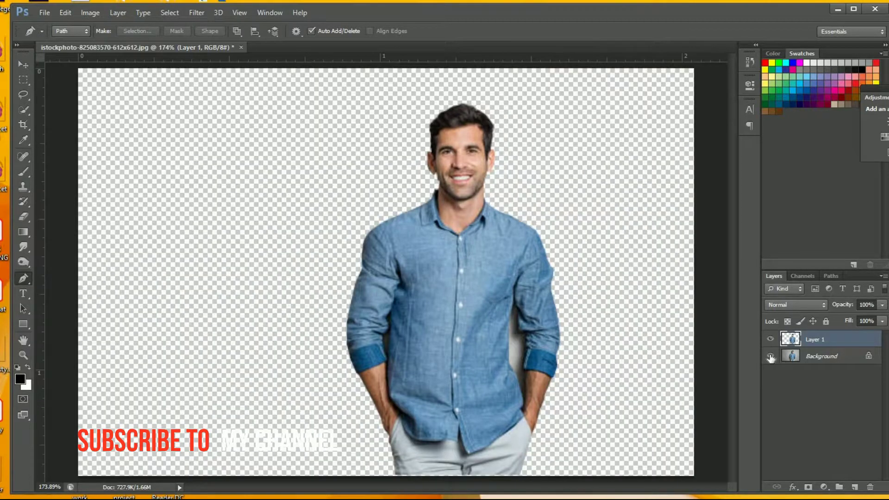
{"action": "left_click", "coordinate": [770, 357]}
{"action": "left_click", "coordinate": [770, 357]}
{"action": "left_click", "coordinate": [771, 356]}
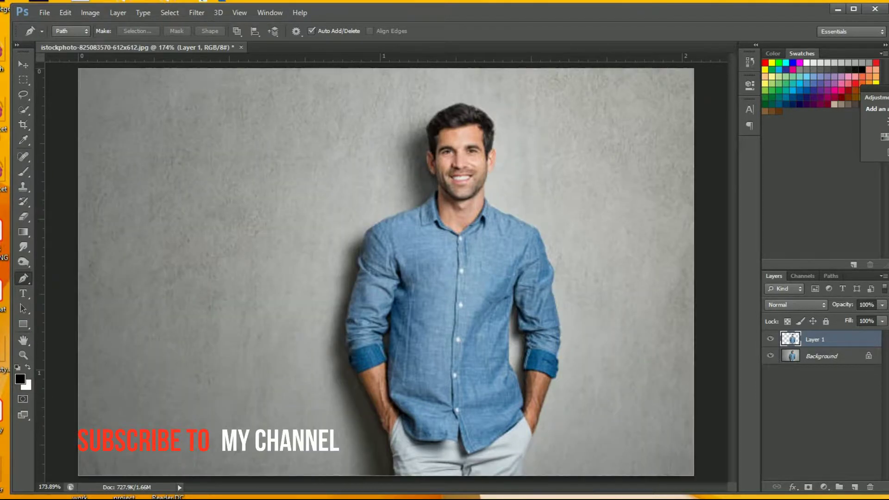
{"action": "left_click", "coordinate": [771, 356]}
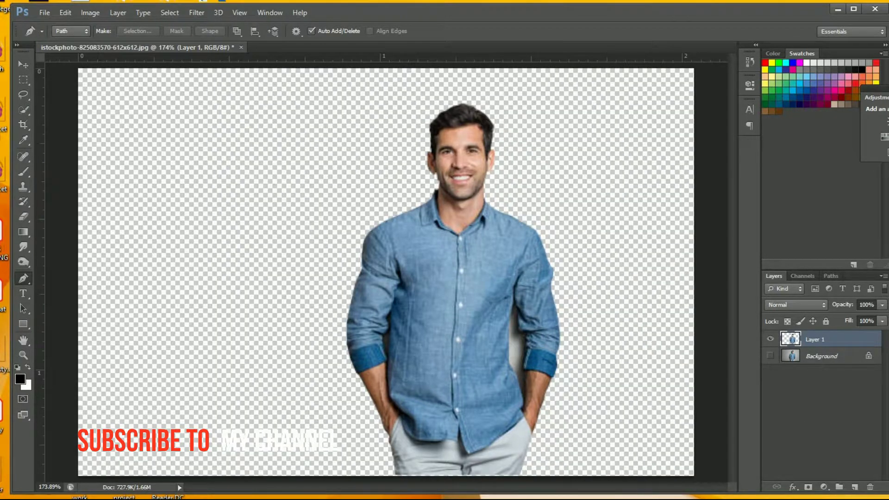
- Start a new note line reading 'yan wla ng background si'
{"action": "left_click", "coordinate": [217, 446]}
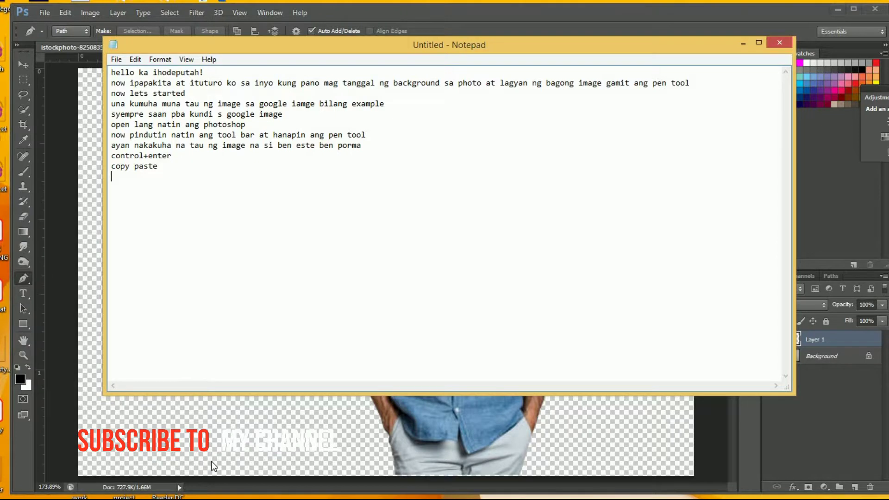
{"action": "key", "text": "Return"}
{"action": "type", "text": "yan wla ng backgroun"}
{"action": "type", "text": "d si boy salsal"}
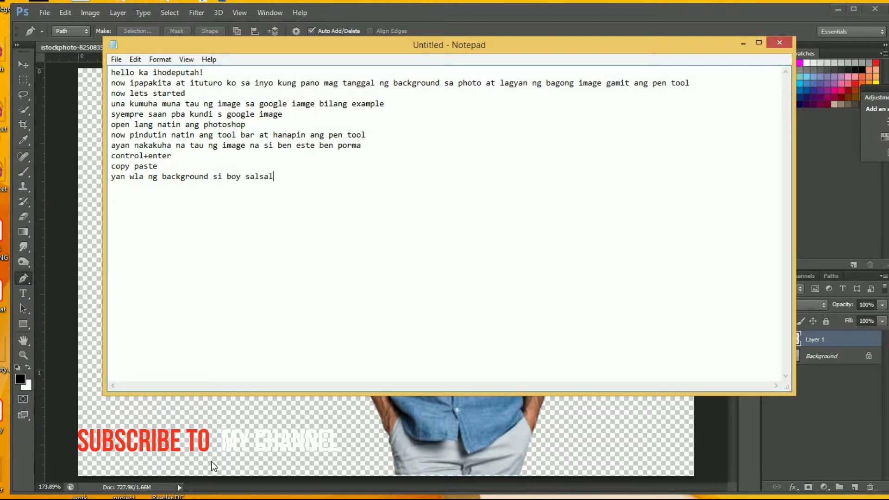
- Fix the typo and finish the note with 'pla now mag lalagay tau ng bagong background'
{"action": "key", "text": "BackSpace"}
{"action": "key", "text": "BackSpace"}
{"action": "key", "text": "BackSpace"}
{"action": "type", "text": "pla no"}
{"action": "type", "text": "w "}
{"action": "type", "text": "mag lalagay t"}
{"action": "type", "text": "au ng bagong backg"}
{"action": "type", "text": "round"}
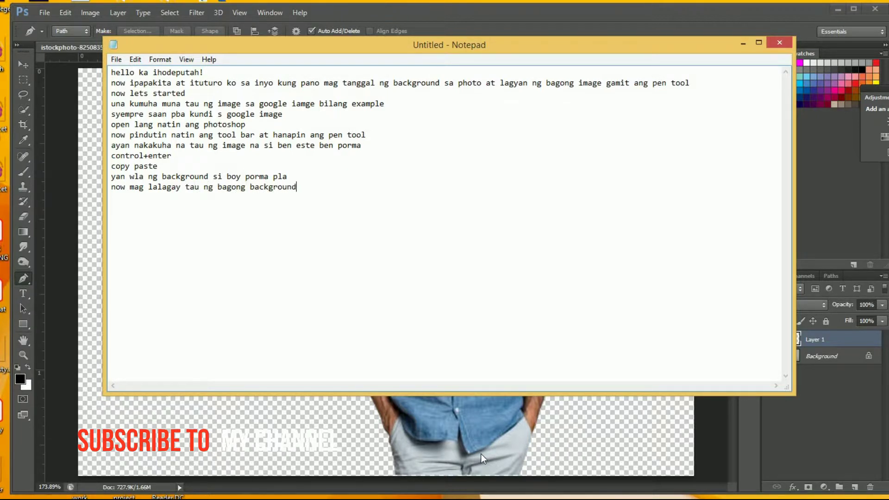
{"action": "left_click", "coordinate": [743, 43]}
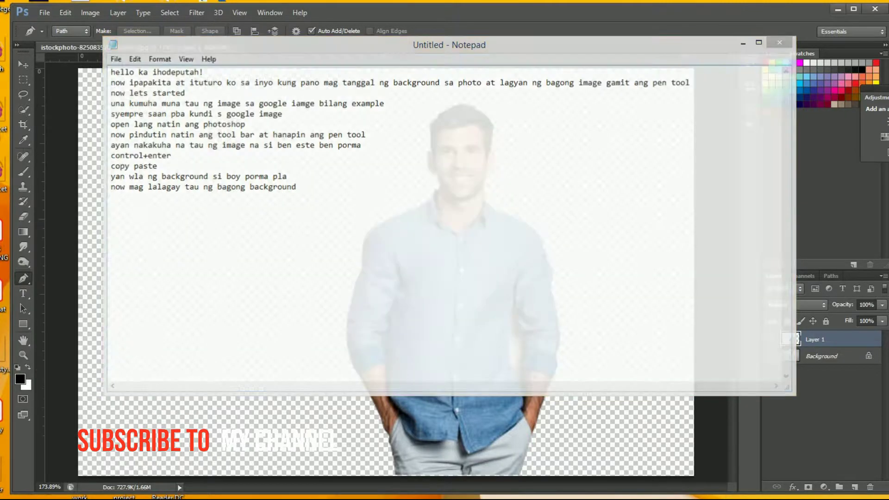
- Paste an extra copy of the man via the Edit menu, then undo it
{"action": "left_click", "coordinate": [65, 12]}
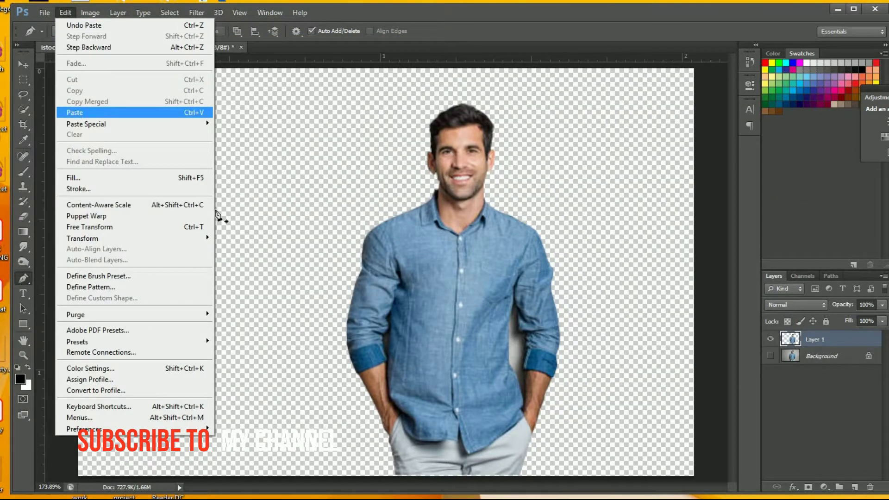
{"action": "left_click", "coordinate": [76, 113]}
{"action": "key", "text": "ctrl+z"}
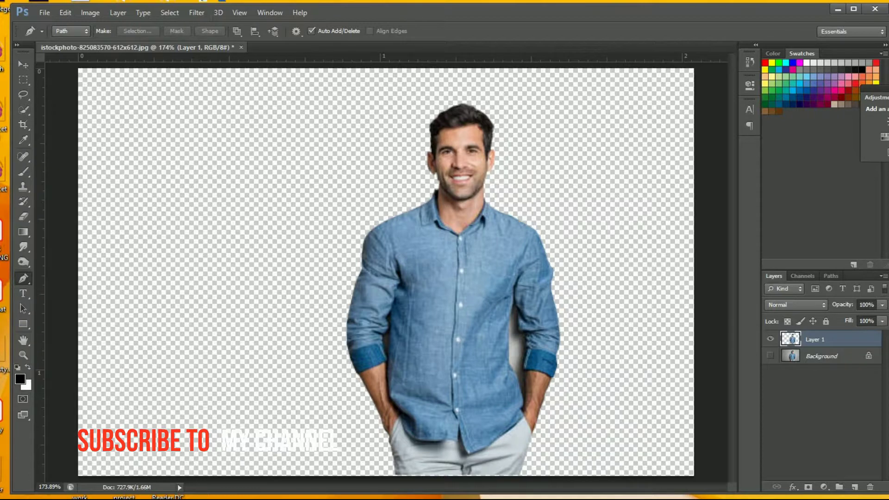
- Search Google Images for background textures and preview a white crumpled paper texture
{"action": "key", "text": "alt+Tab"}
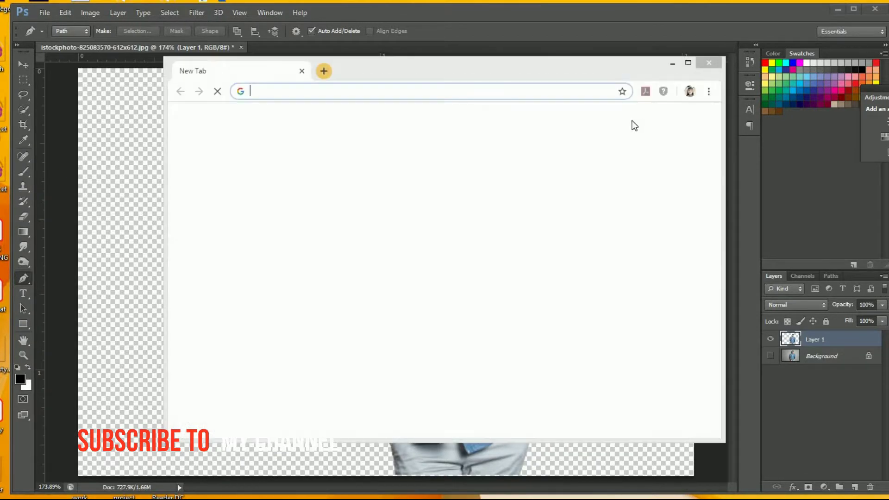
{"action": "left_click", "coordinate": [401, 306]}
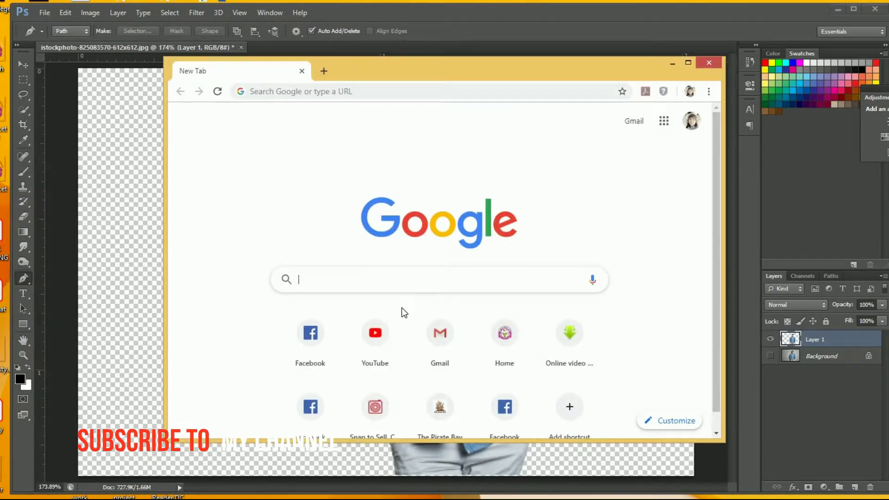
{"action": "type", "text": "back"}
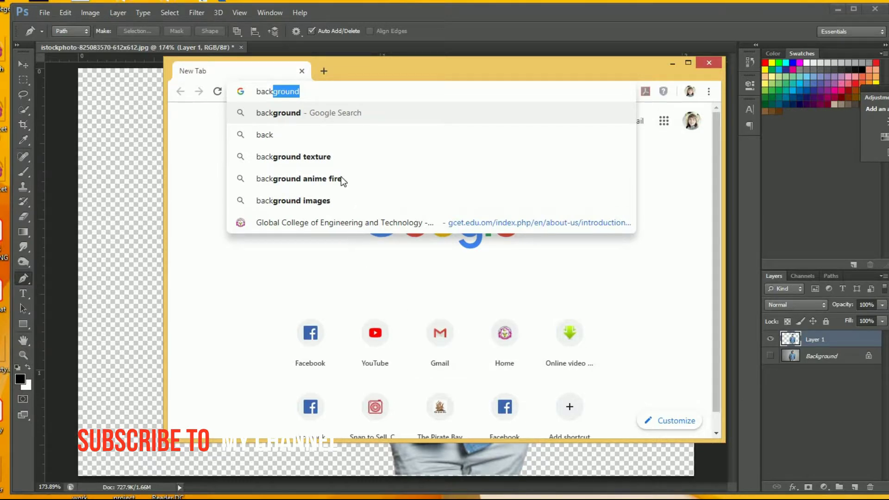
{"action": "left_click", "coordinate": [336, 160]}
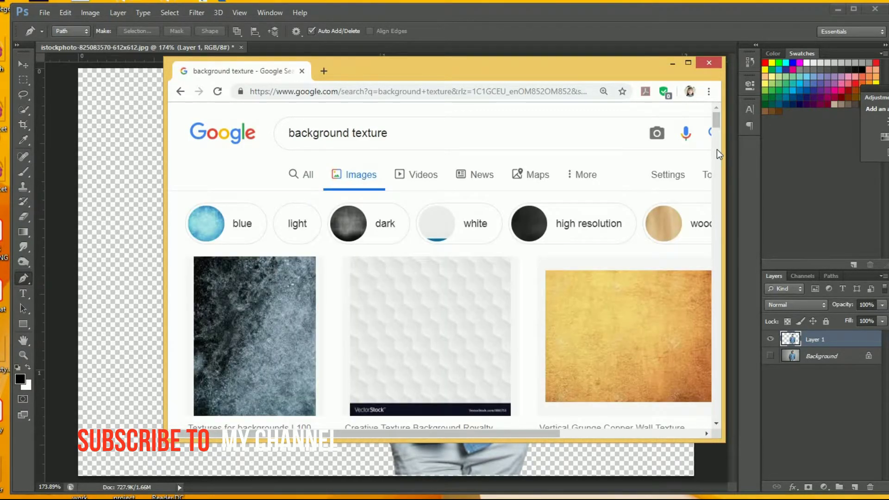
{"action": "scroll", "coordinate": [713, 145], "scroll_direction": "down", "scroll_amount": 5}
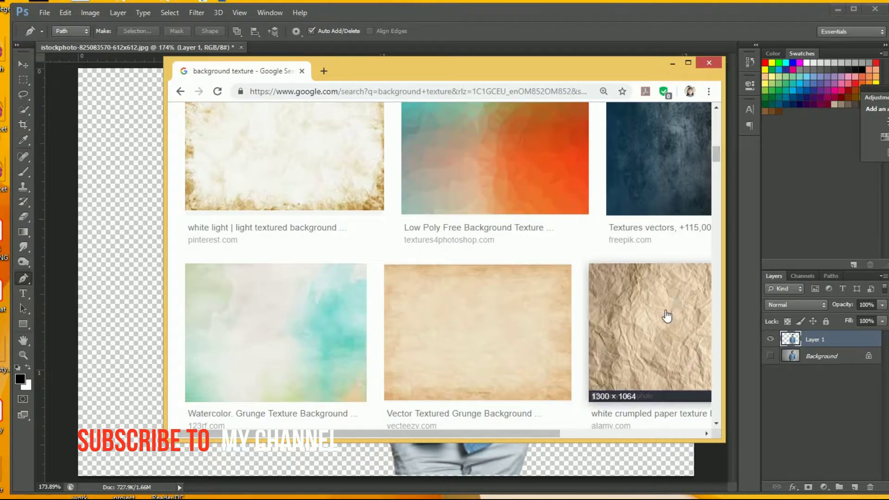
{"action": "left_click", "coordinate": [669, 318]}
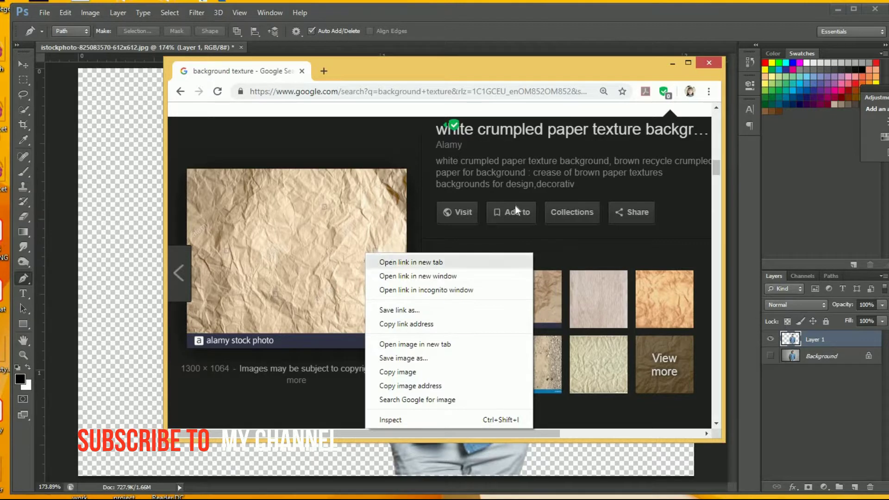
{"action": "left_click", "coordinate": [213, 106]}
{"action": "left_click", "coordinate": [185, 94]}
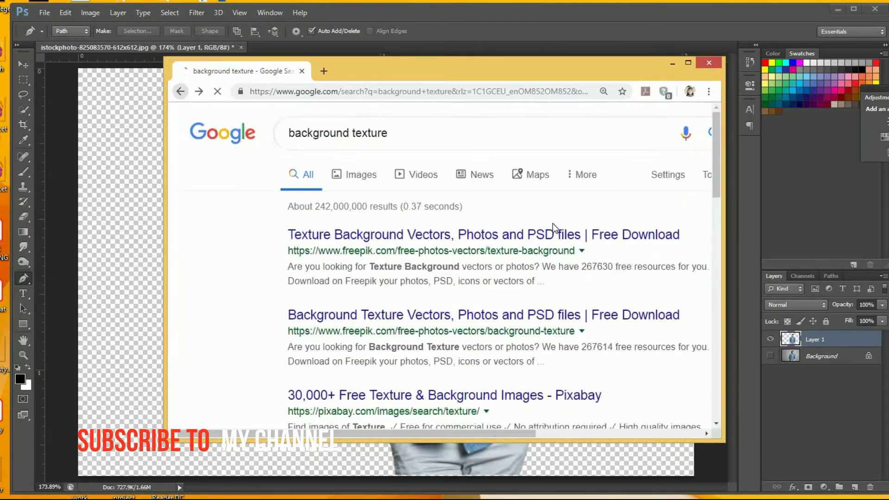
{"action": "left_click", "coordinate": [371, 176]}
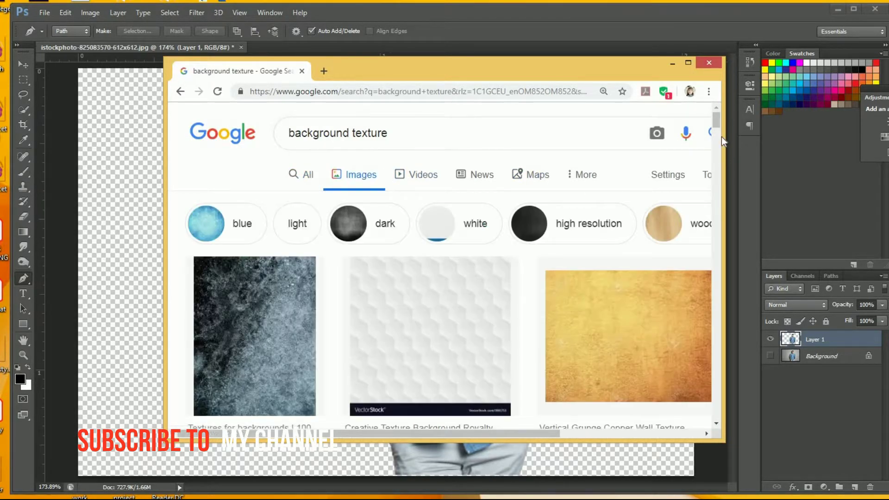
- Copy the pink low-poly Design Shack texture image and minimize Chrome
{"action": "left_click_drag", "start_coordinate": [714, 122], "coordinate": [711, 172]}
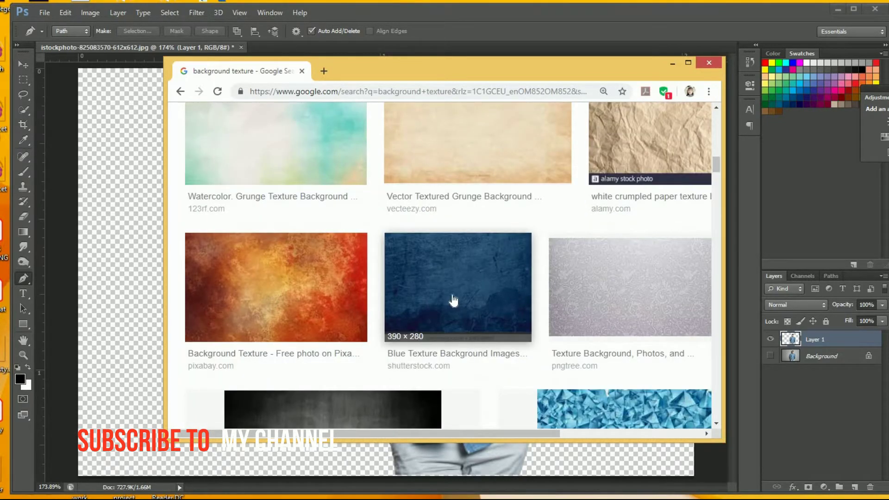
{"action": "left_click", "coordinate": [452, 301]}
{"action": "left_click_drag", "start_coordinate": [716, 174], "coordinate": [719, 137]}
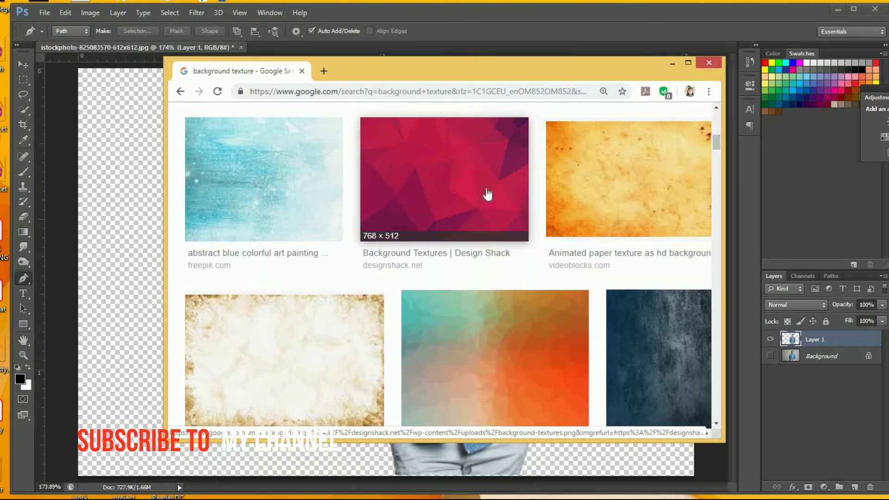
{"action": "left_click", "coordinate": [438, 199]}
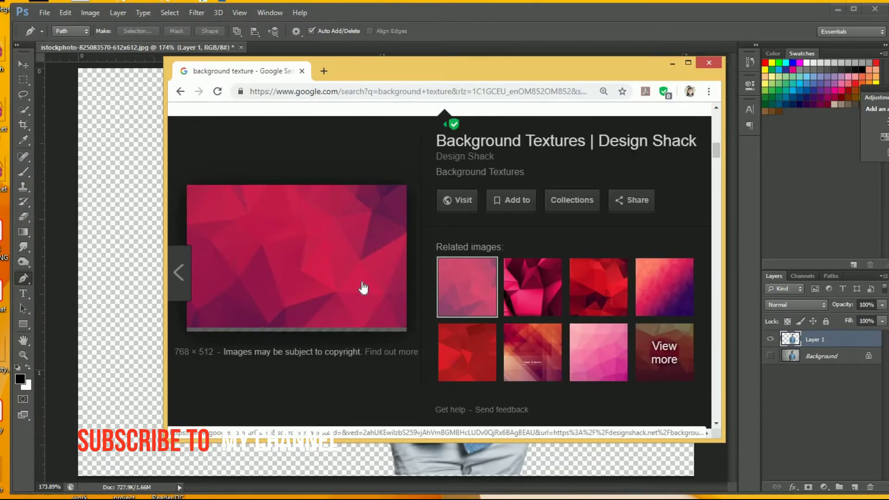
{"action": "right_click", "coordinate": [339, 262]}
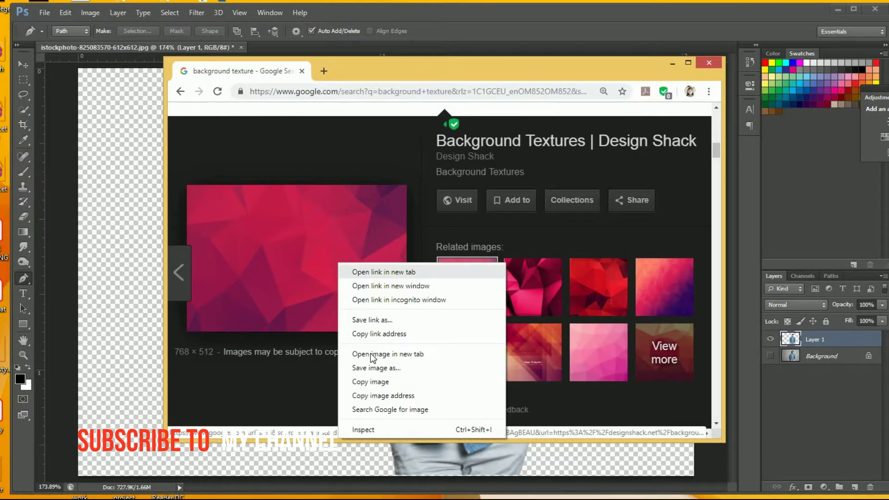
{"action": "left_click", "coordinate": [372, 381]}
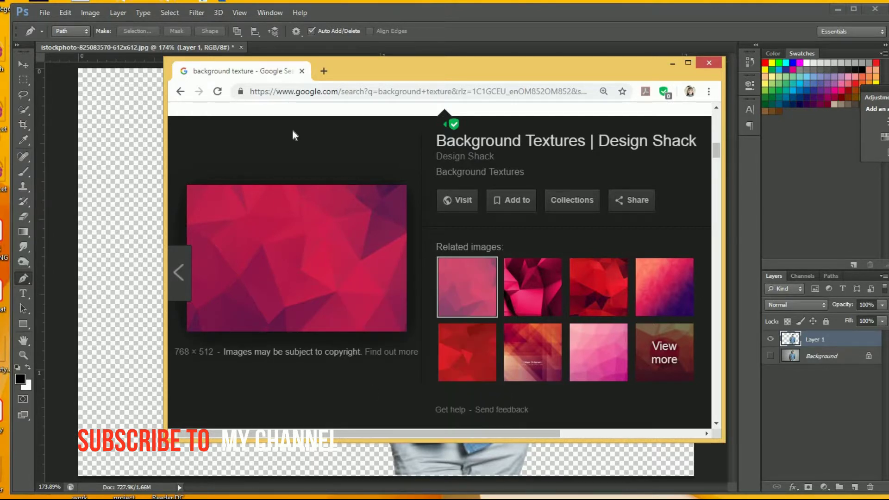
{"action": "left_click", "coordinate": [671, 62]}
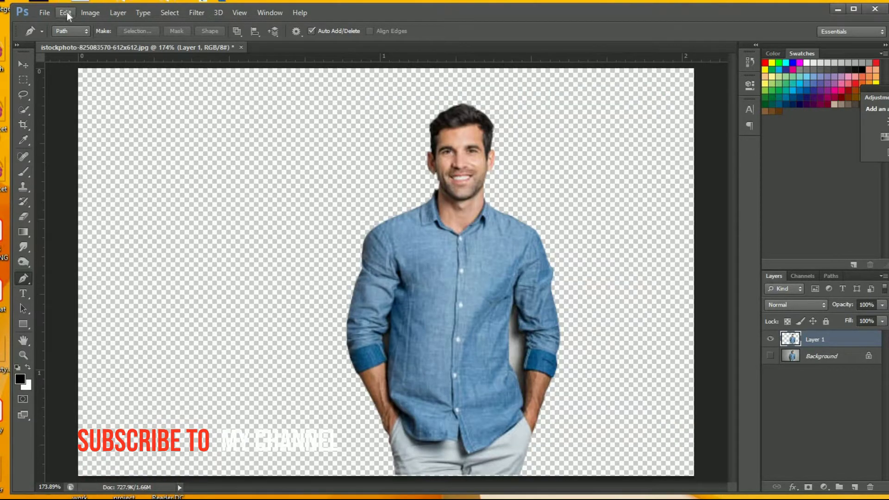
- Paste the pink texture as a new layer and compare it with the man's layer visibility
{"action": "left_click", "coordinate": [65, 13]}
{"action": "left_click", "coordinate": [79, 113]}
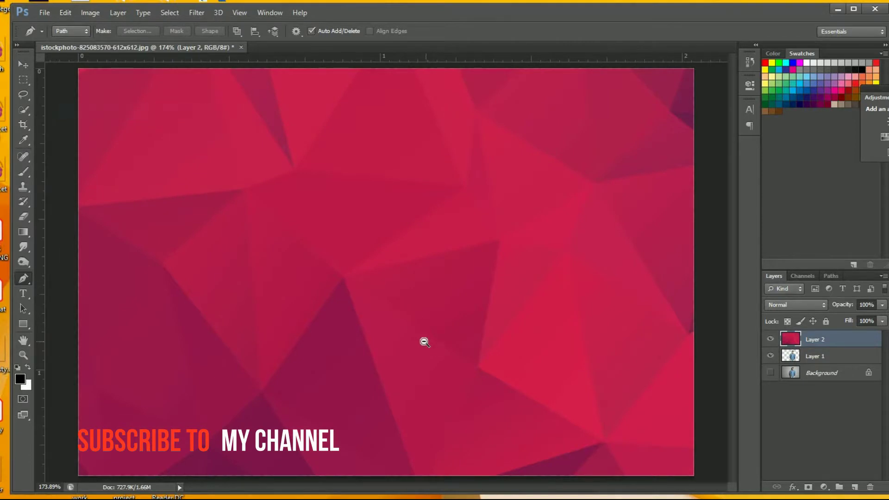
{"action": "key", "text": "ctrl+minus"}
{"action": "key", "text": "ctrl+minus"}
{"action": "key", "text": "ctrl+minus"}
{"action": "left_click", "coordinate": [770, 356]}
{"action": "left_click", "coordinate": [770, 339]}
{"action": "left_click", "coordinate": [770, 340]}
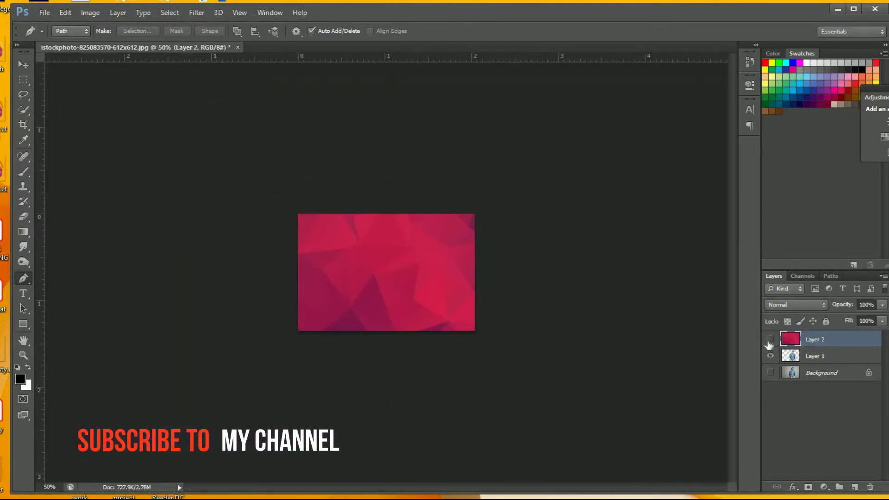
{"action": "left_click", "coordinate": [770, 339]}
- Move the man's layer above the texture and shift him toward the right
{"action": "left_click", "coordinate": [814, 359]}
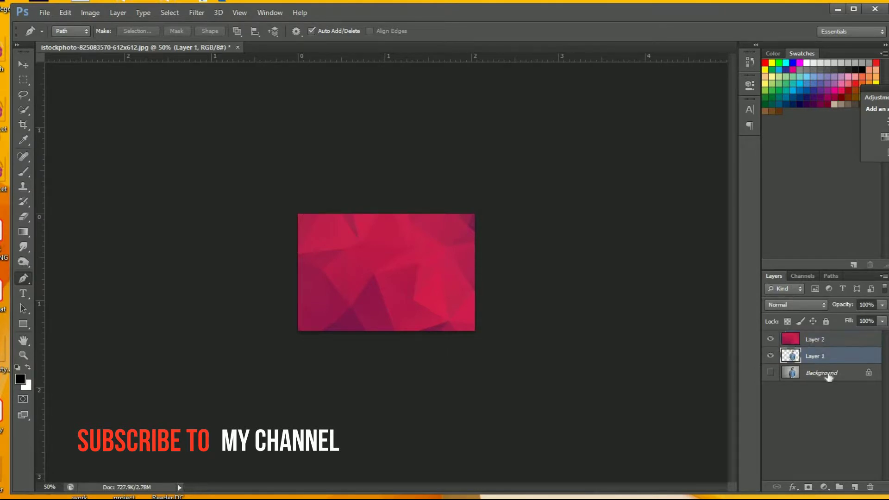
{"action": "left_click_drag", "start_coordinate": [811, 357], "coordinate": [810, 337]}
{"action": "key", "text": "ctrl+plus"}
{"action": "key", "text": "ctrl+plus"}
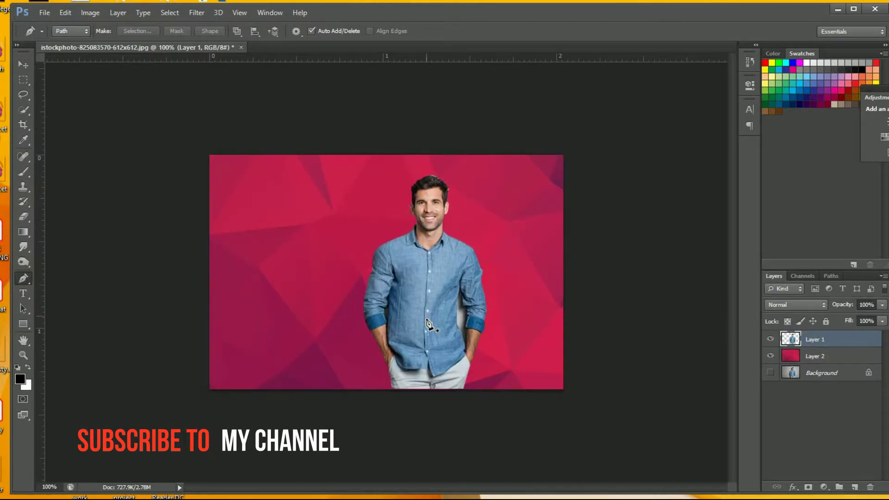
{"action": "key", "text": "v"}
{"action": "left_click_drag", "start_coordinate": [417, 311], "coordinate": [483, 310]}
{"action": "key", "text": "ctrl+plus"}
{"action": "key", "text": "ctrl+plus"}
{"action": "key", "text": "ctrl+plus"}
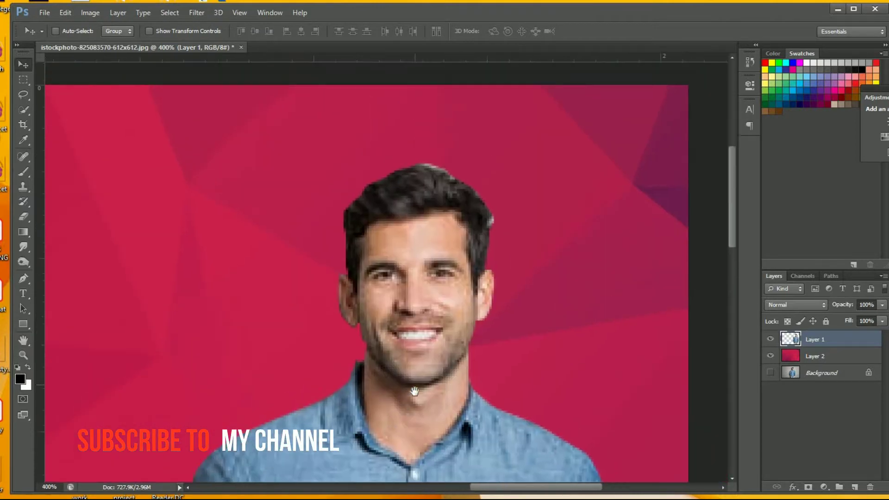
{"action": "key", "text": "ctrl+plus"}
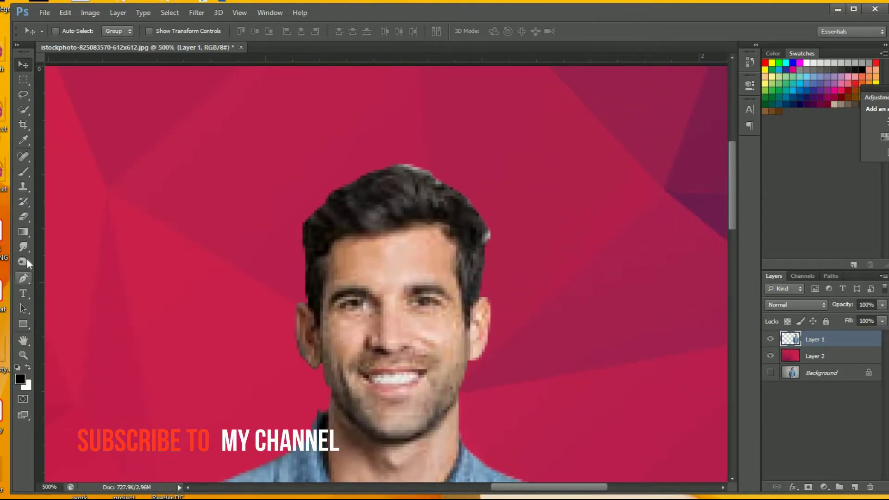
- Choose the Eraser and shrink its brush to size 5
{"action": "left_click", "coordinate": [25, 216]}
{"action": "key", "text": "bracketleft"}
{"action": "key", "text": "bracketleft"}
{"action": "key", "text": "bracketleft"}
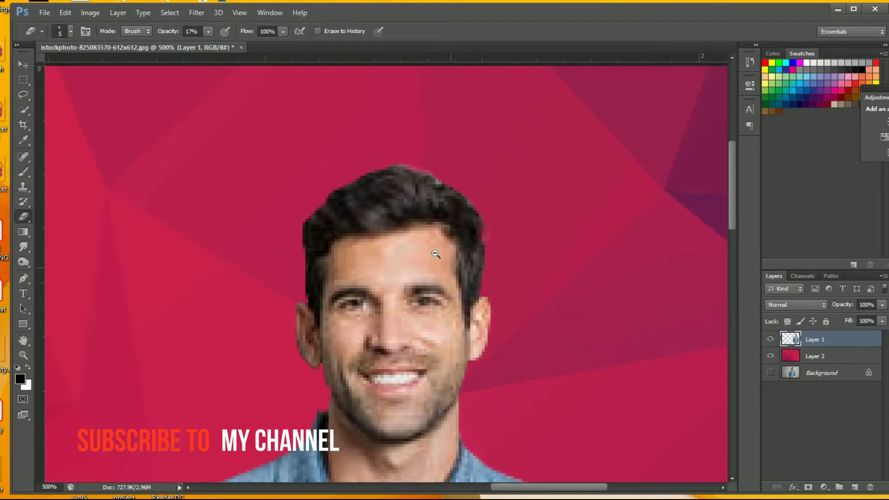
{"action": "scroll", "coordinate": [436, 254], "scroll_direction": "down", "scroll_amount": 3}
{"action": "scroll", "coordinate": [398, 331], "scroll_direction": "down", "scroll_amount": 3}
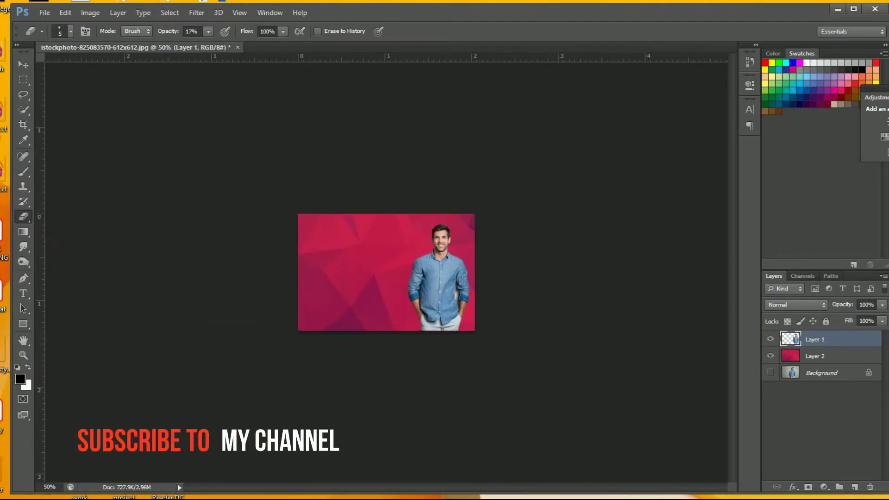
- Switch to the Horizontal Type tool and start a text box left of the man
{"action": "scroll", "coordinate": [439, 317], "scroll_direction": "up", "scroll_amount": 1}
{"action": "scroll", "coordinate": [440, 318], "scroll_direction": "up", "scroll_amount": 1}
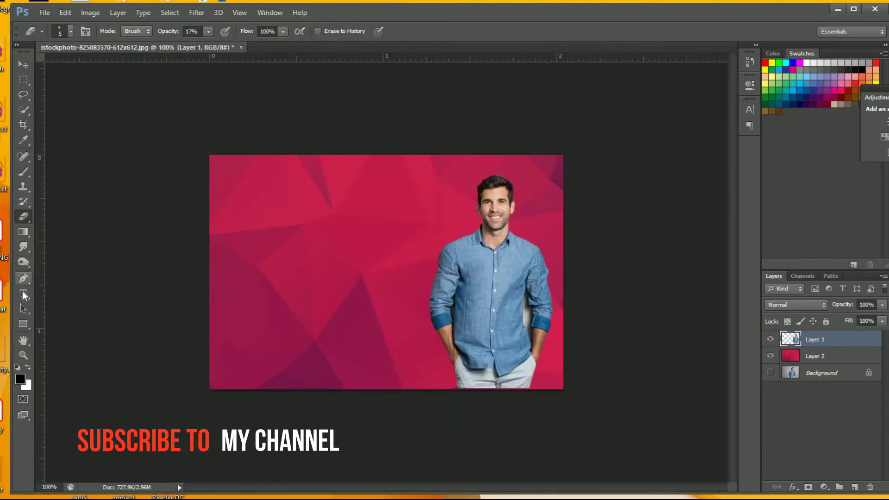
{"action": "left_click", "coordinate": [23, 293]}
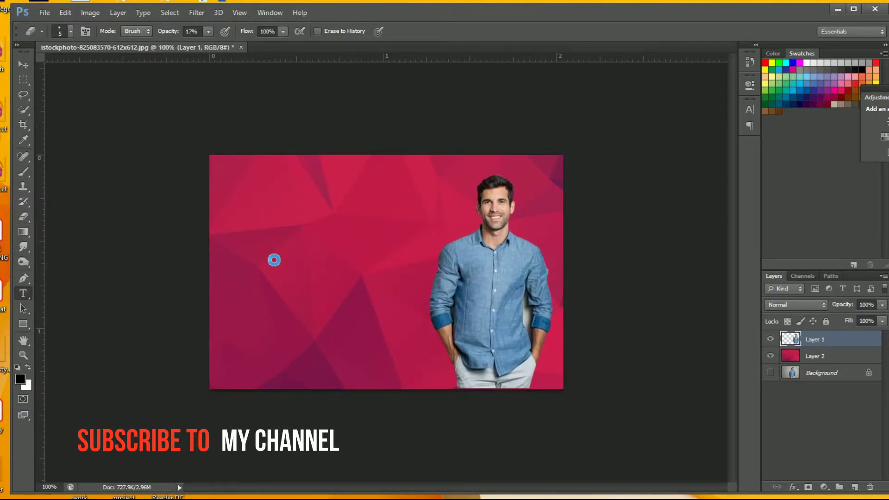
{"action": "left_click", "coordinate": [262, 249]}
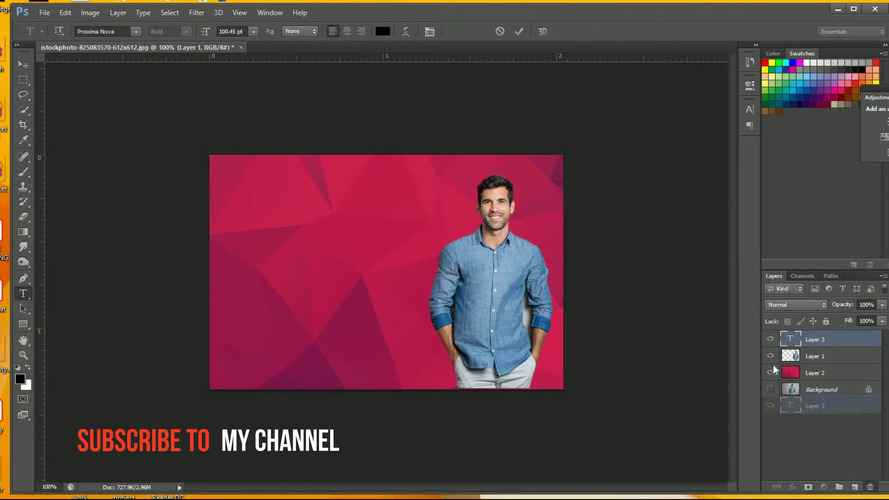
- Restart the text box left of the man with a font size of about 43 pt
{"action": "left_click_drag", "start_coordinate": [841, 346], "coordinate": [870, 486]}
{"action": "left_click_drag", "start_coordinate": [203, 30], "coordinate": [184, 34]}
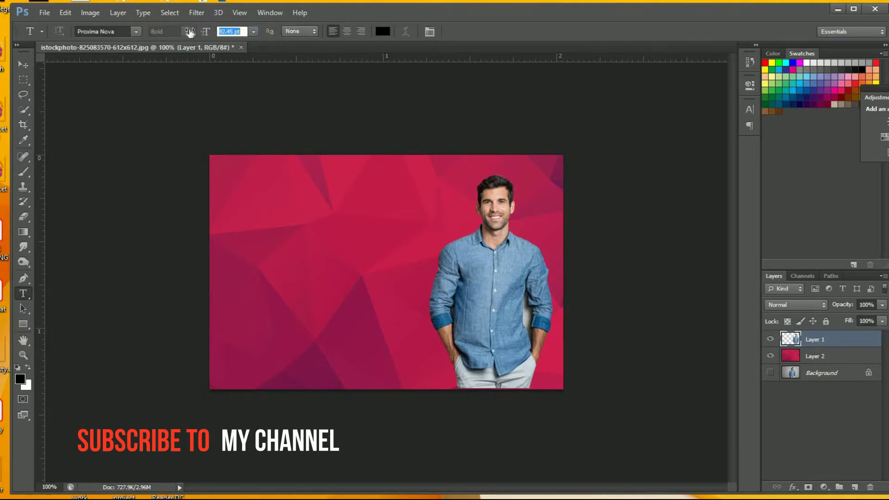
{"action": "left_click", "coordinate": [238, 254]}
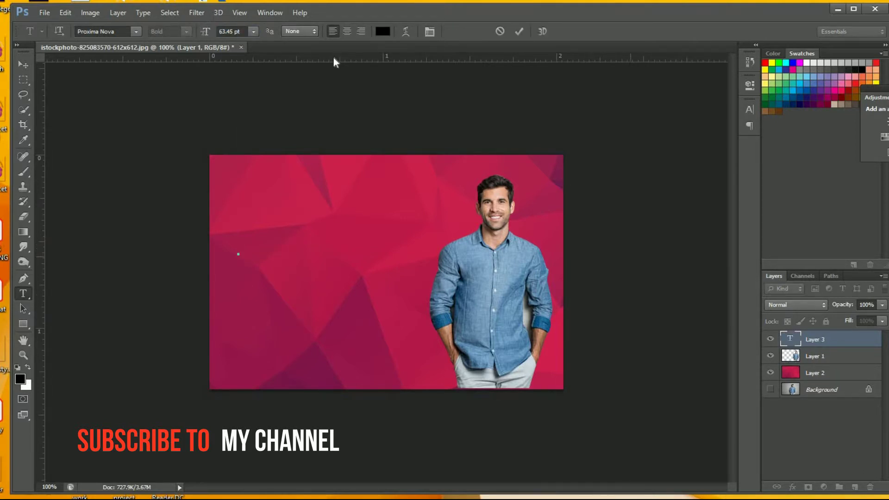
{"action": "left_click_drag", "start_coordinate": [205, 31], "coordinate": [198, 34]}
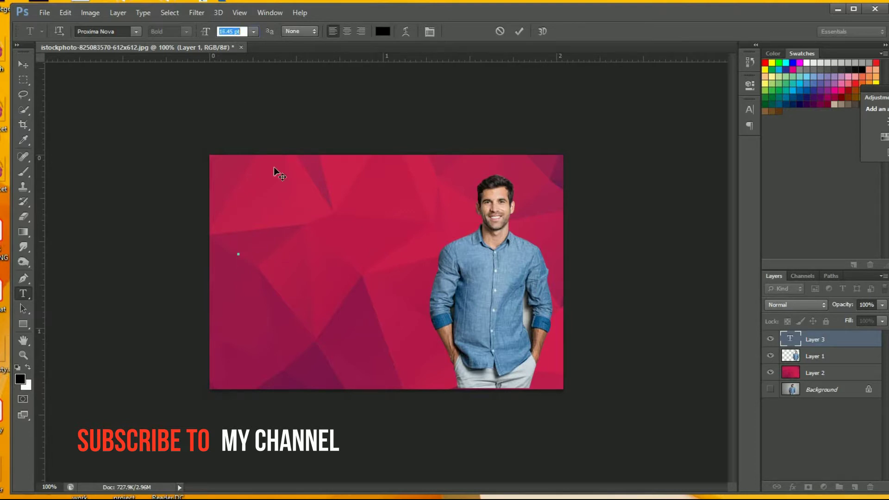
- Type the title 'Boy Porma photoshop tutorial' and centre-align it
{"action": "type", "text": "B"}
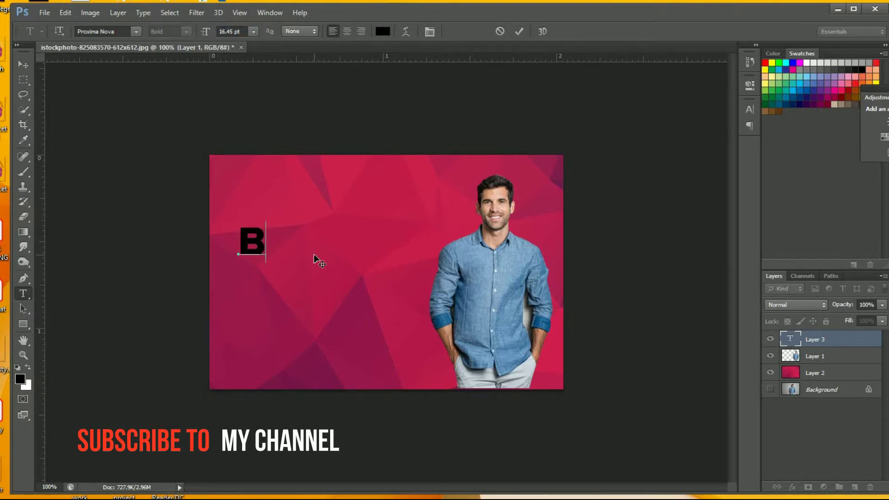
{"action": "type", "text": "oy"}
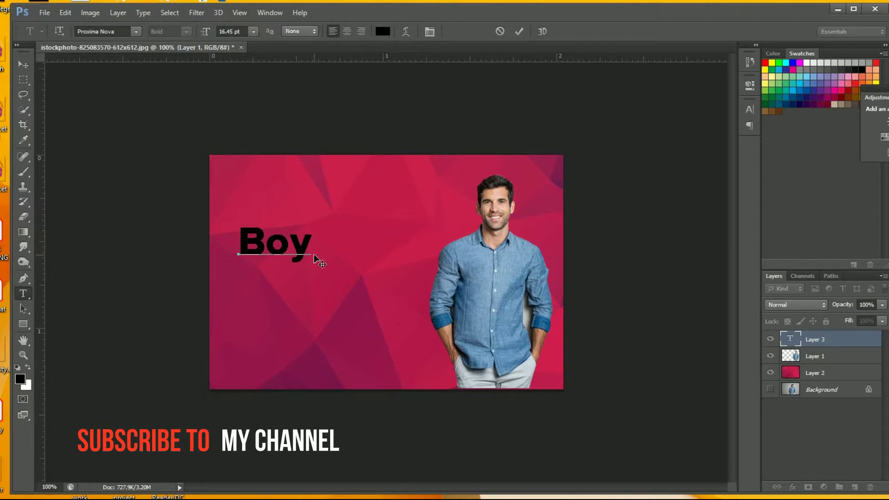
{"action": "type", "text": " Salsal"}
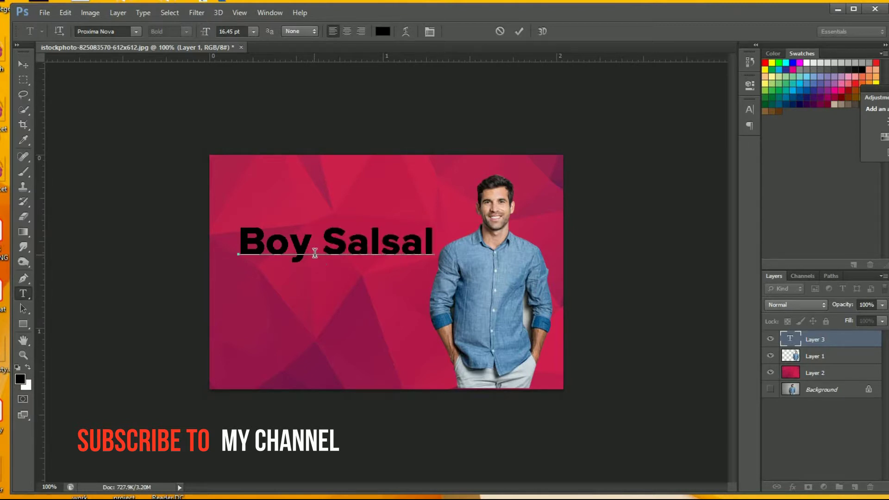
{"action": "key", "text": "BackSpace"}
{"action": "key", "text": "BackSpace"}
{"action": "key", "text": "BackSpace"}
{"action": "key", "text": "BackSpace"}
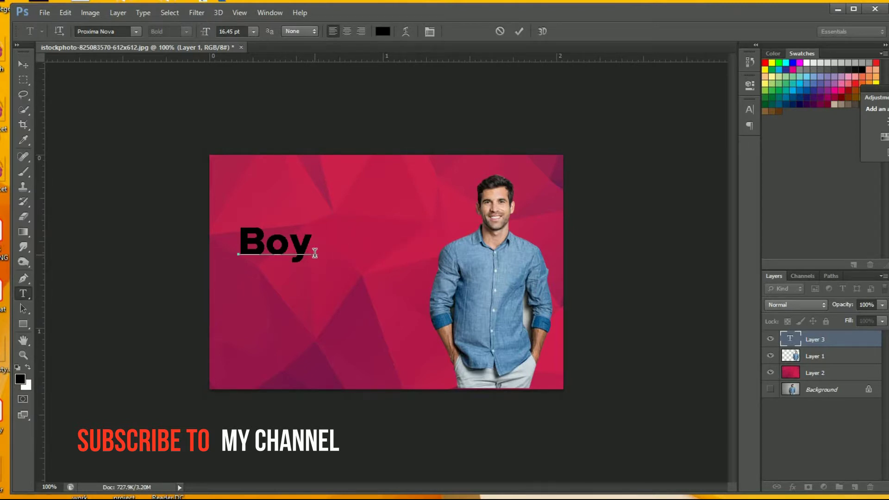
{"action": "type", "text": "Porma "}
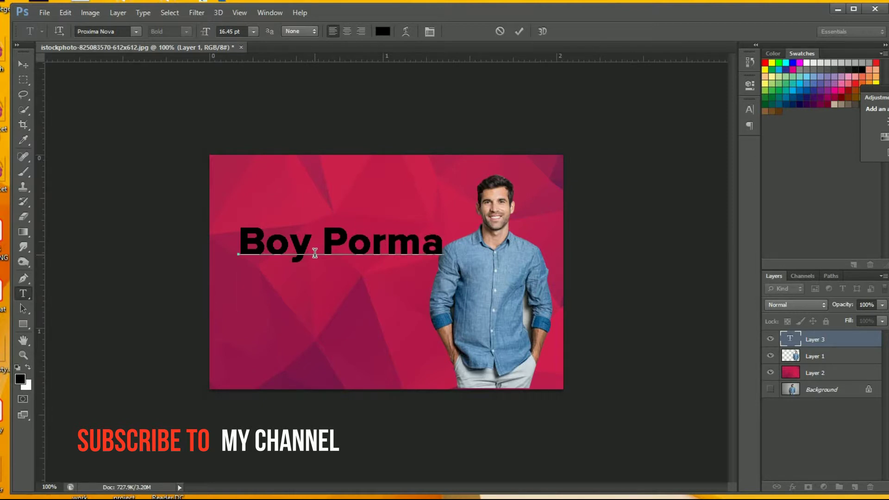
{"action": "type", "text": "photo"}
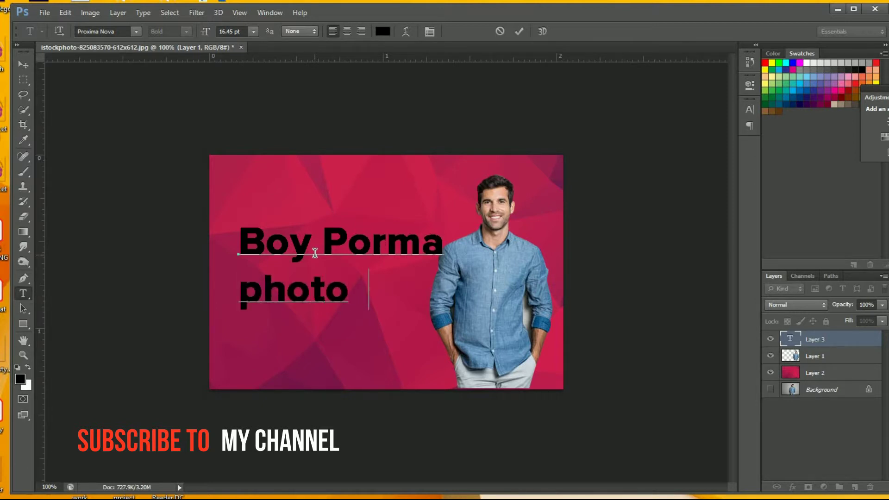
{"action": "type", "text": "shop t"}
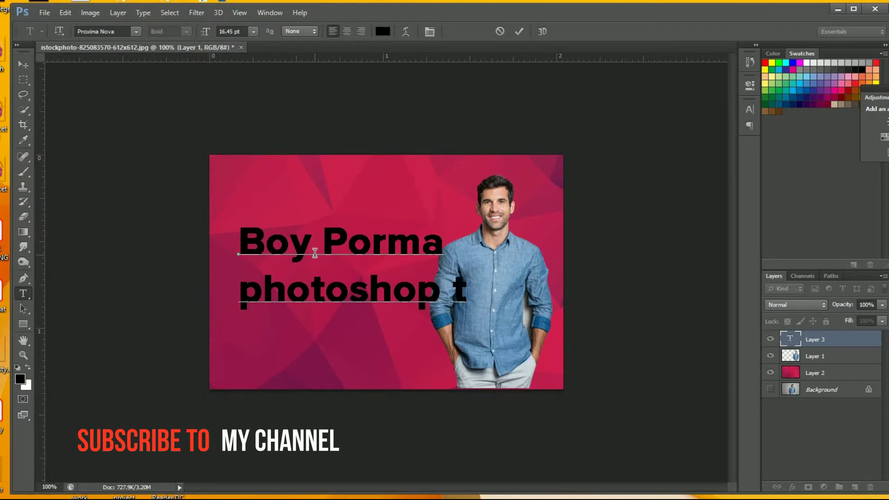
{"action": "type", "text": "utoria"}
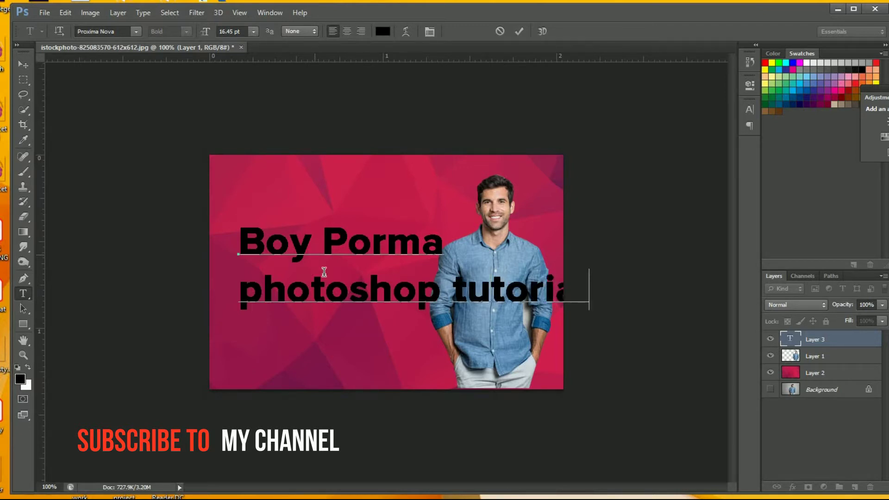
{"action": "key", "text": "ctrl+a"}
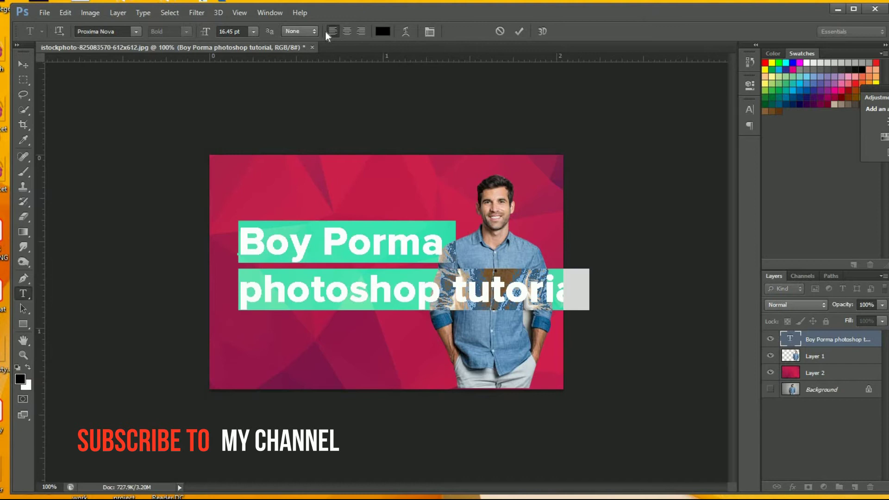
{"action": "left_click", "coordinate": [348, 30]}
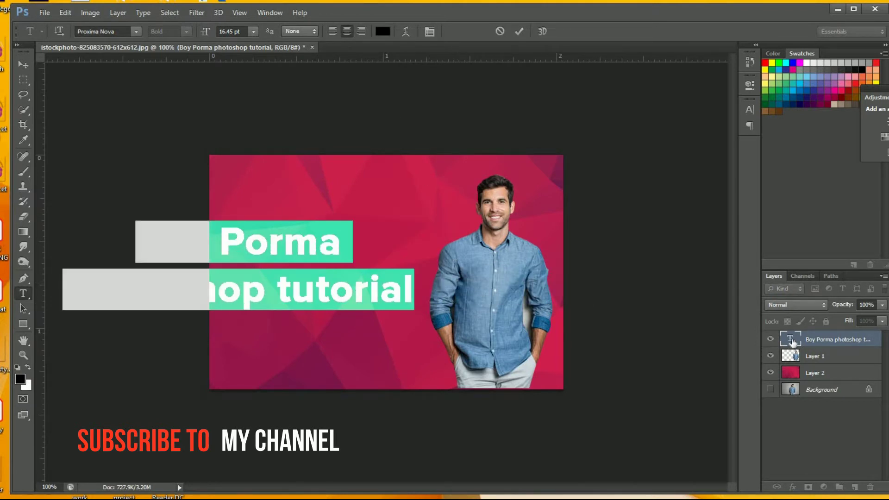
- Commit the title, shrink its font size, and move it left beside the man
{"action": "key", "text": "ctrl+Return"}
{"action": "left_click", "coordinate": [23, 64]}
{"action": "left_click_drag", "start_coordinate": [281, 265], "coordinate": [426, 244]}
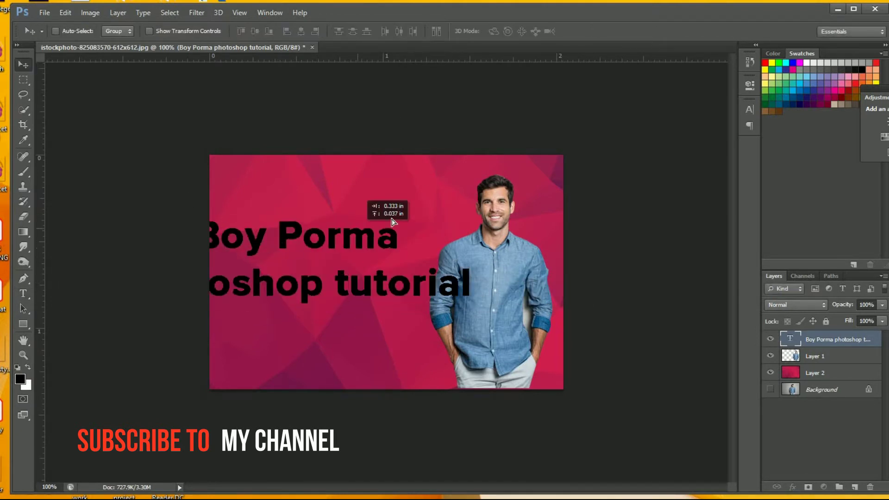
{"action": "double_click", "coordinate": [790, 339]}
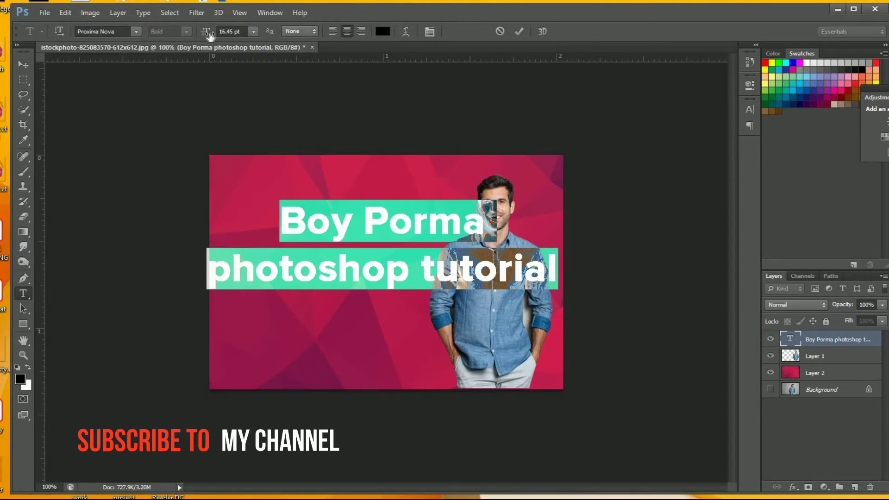
{"action": "left_click_drag", "start_coordinate": [207, 32], "coordinate": [199, 33]}
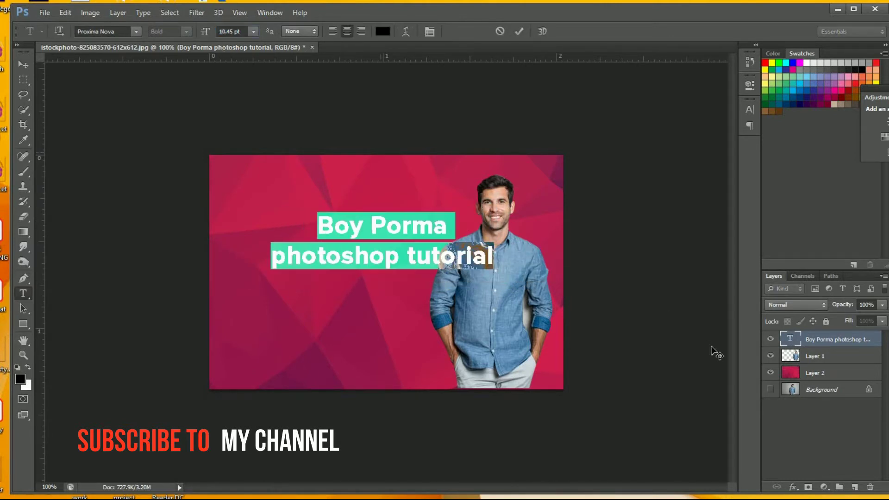
{"action": "key", "text": "ctrl+Return"}
{"action": "key", "text": "v"}
{"action": "left_click_drag", "start_coordinate": [427, 252], "coordinate": [363, 280]}
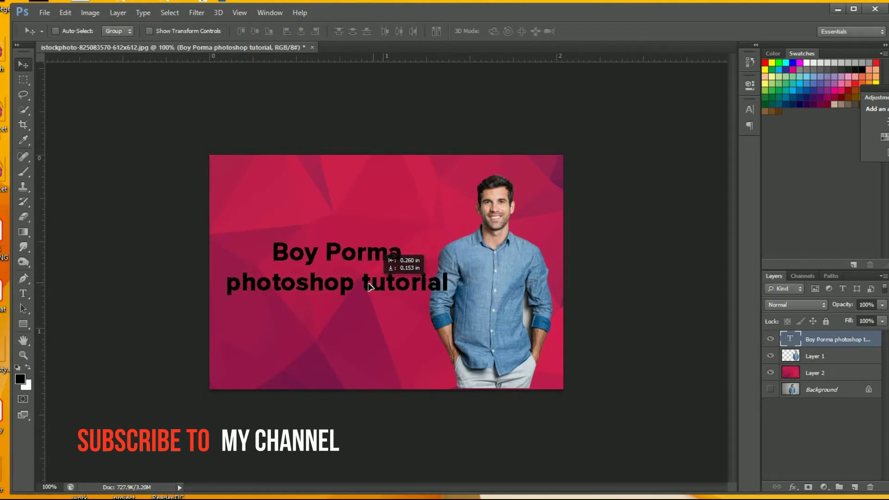
- Shrink the 'photoshop tutorial' line's font size, then undo the change
{"action": "key", "text": "t"}
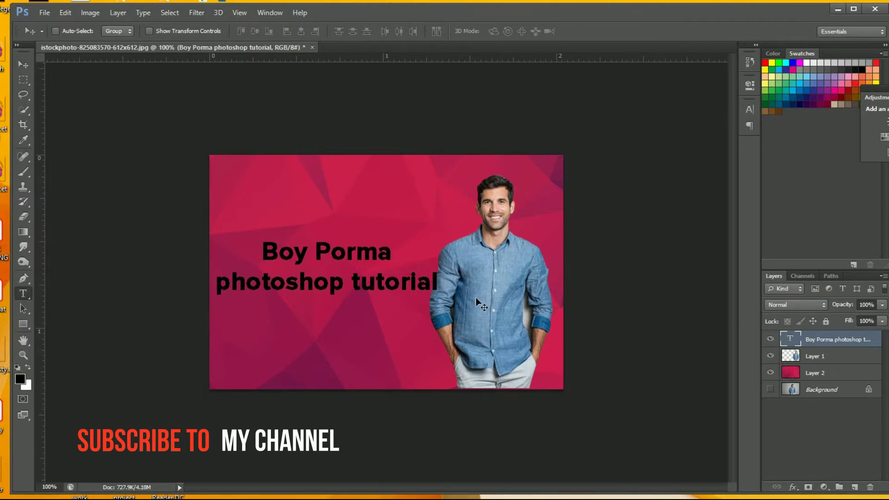
{"action": "left_click_drag", "start_coordinate": [440, 282], "coordinate": [215, 285]}
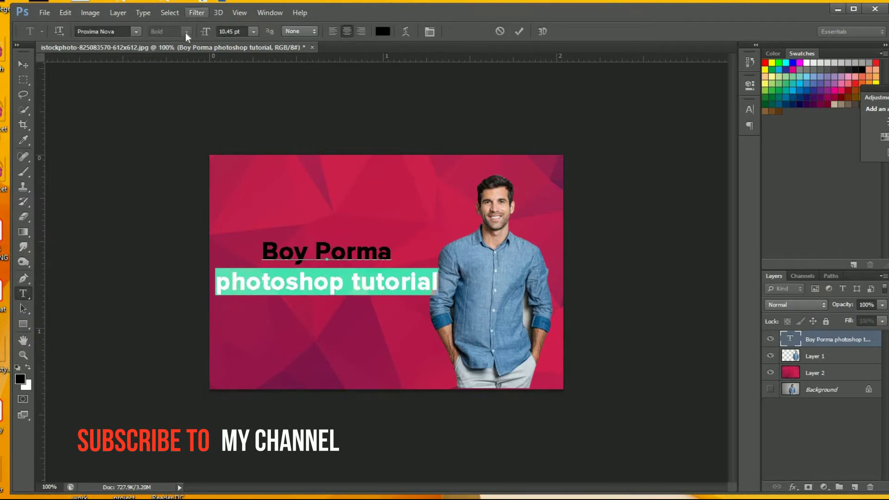
{"action": "left_click_drag", "start_coordinate": [208, 35], "coordinate": [205, 36]}
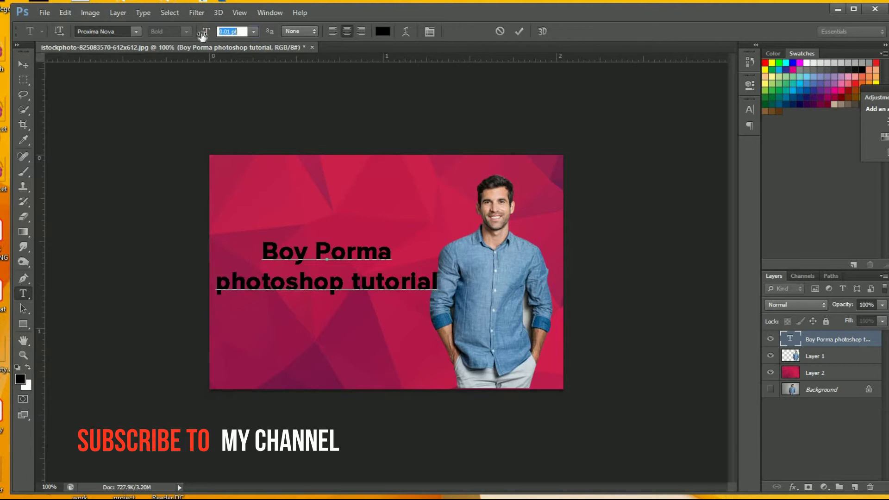
{"action": "left_click_drag", "start_coordinate": [205, 35], "coordinate": [201, 35]}
{"action": "left_click", "coordinate": [791, 341]}
{"action": "key", "text": "v"}
{"action": "key", "text": "ctrl+z"}
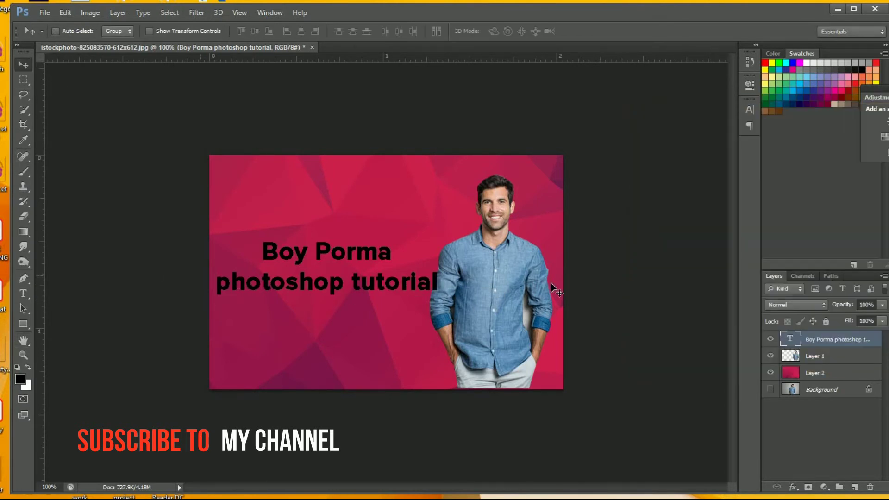
- Make the 'photoshop tutorial' line smaller again and reposition the title left of the man
{"action": "double_click", "coordinate": [791, 337]}
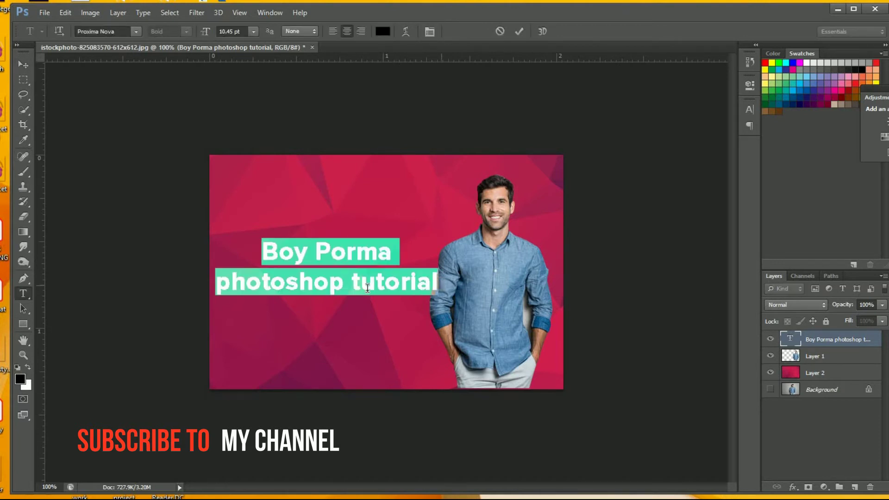
{"action": "left_click_drag", "start_coordinate": [437, 283], "coordinate": [216, 283]}
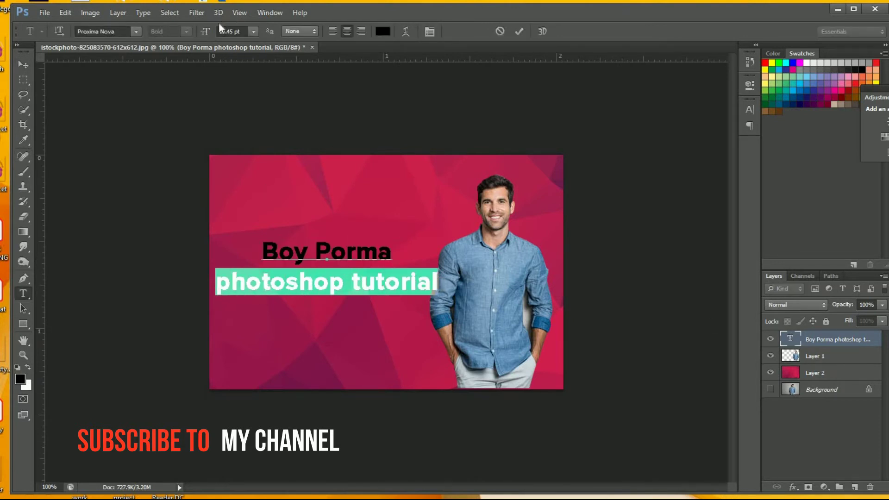
{"action": "left_click_drag", "start_coordinate": [206, 31], "coordinate": [202, 33]}
{"action": "left_click", "coordinate": [791, 345]}
{"action": "key", "text": "v"}
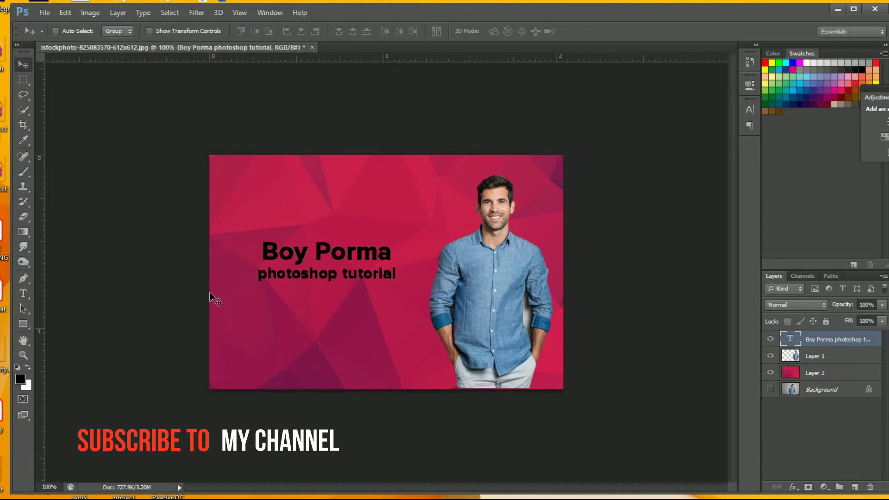
{"action": "mouse_move", "coordinate": [360, 270]}
{"action": "left_mouse_down"}
{"action": "mouse_move", "coordinate": [341, 289]}
{"action": "mouse_move", "coordinate": [347, 250]}
{"action": "left_mouse_up"}
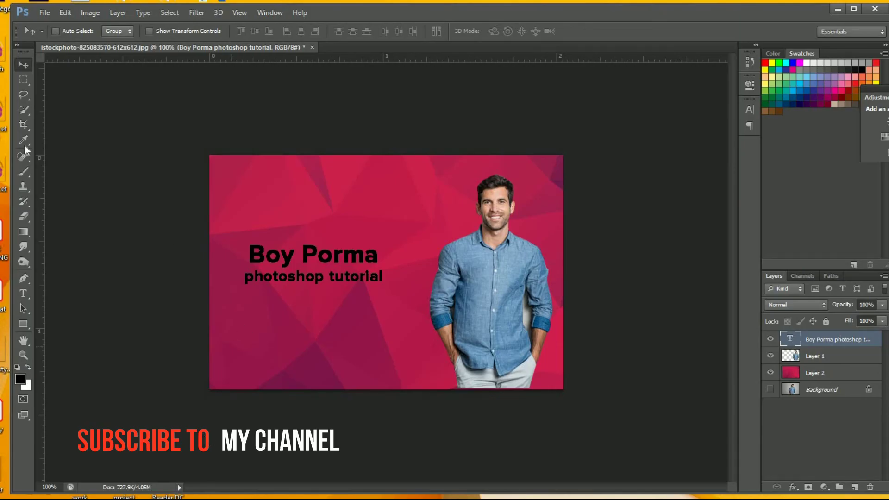
- Close the Notepad notes without saving them
{"action": "left_click", "coordinate": [24, 295]}
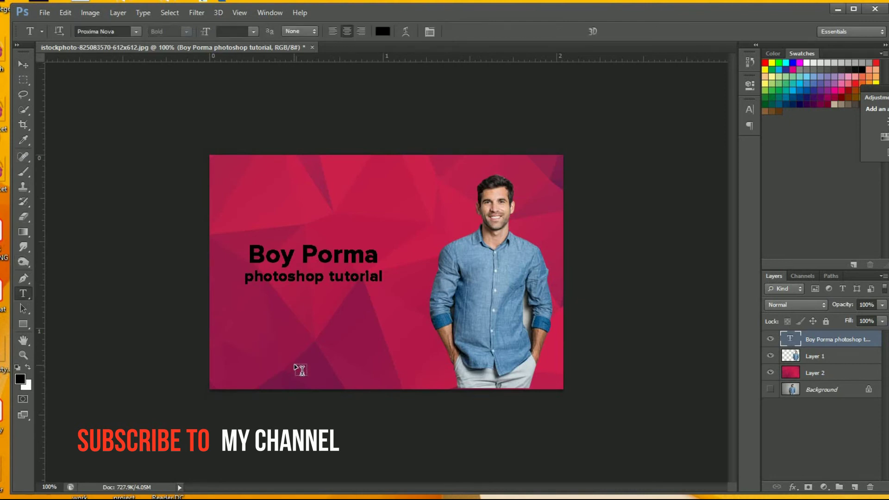
{"action": "key", "text": "alt+Tab"}
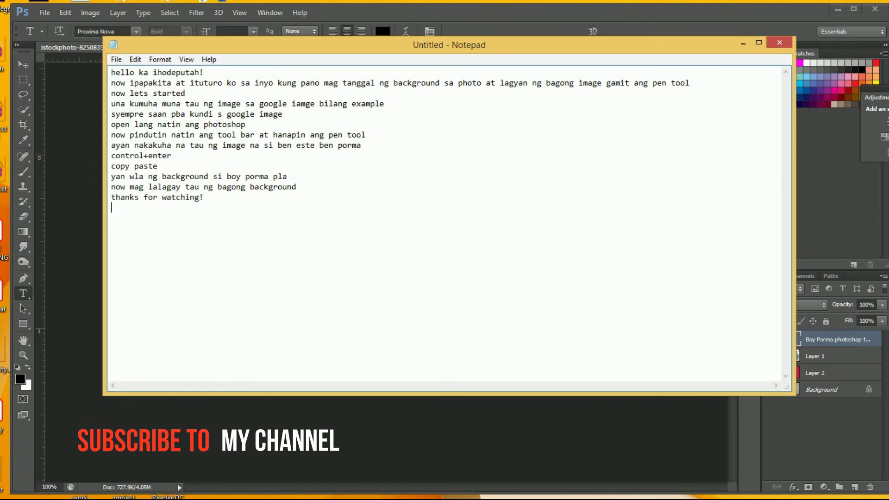
{"action": "left_click", "coordinate": [776, 47]}
{"action": "left_click", "coordinate": [465, 278]}
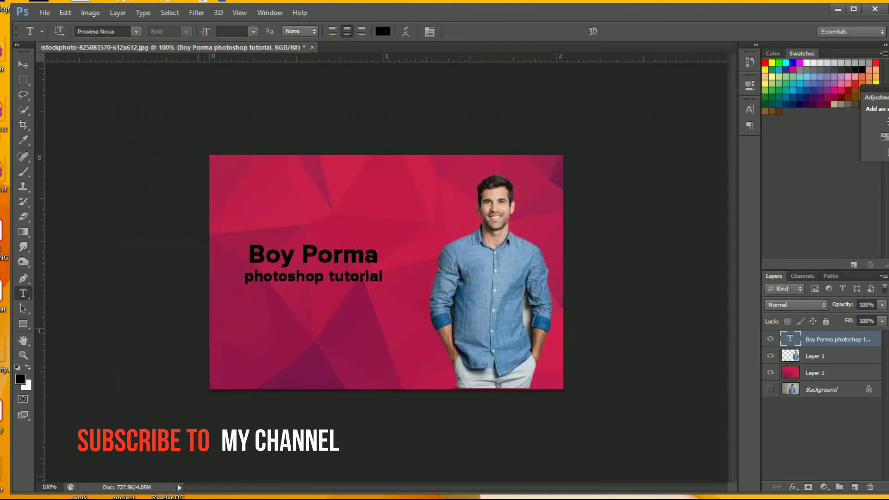